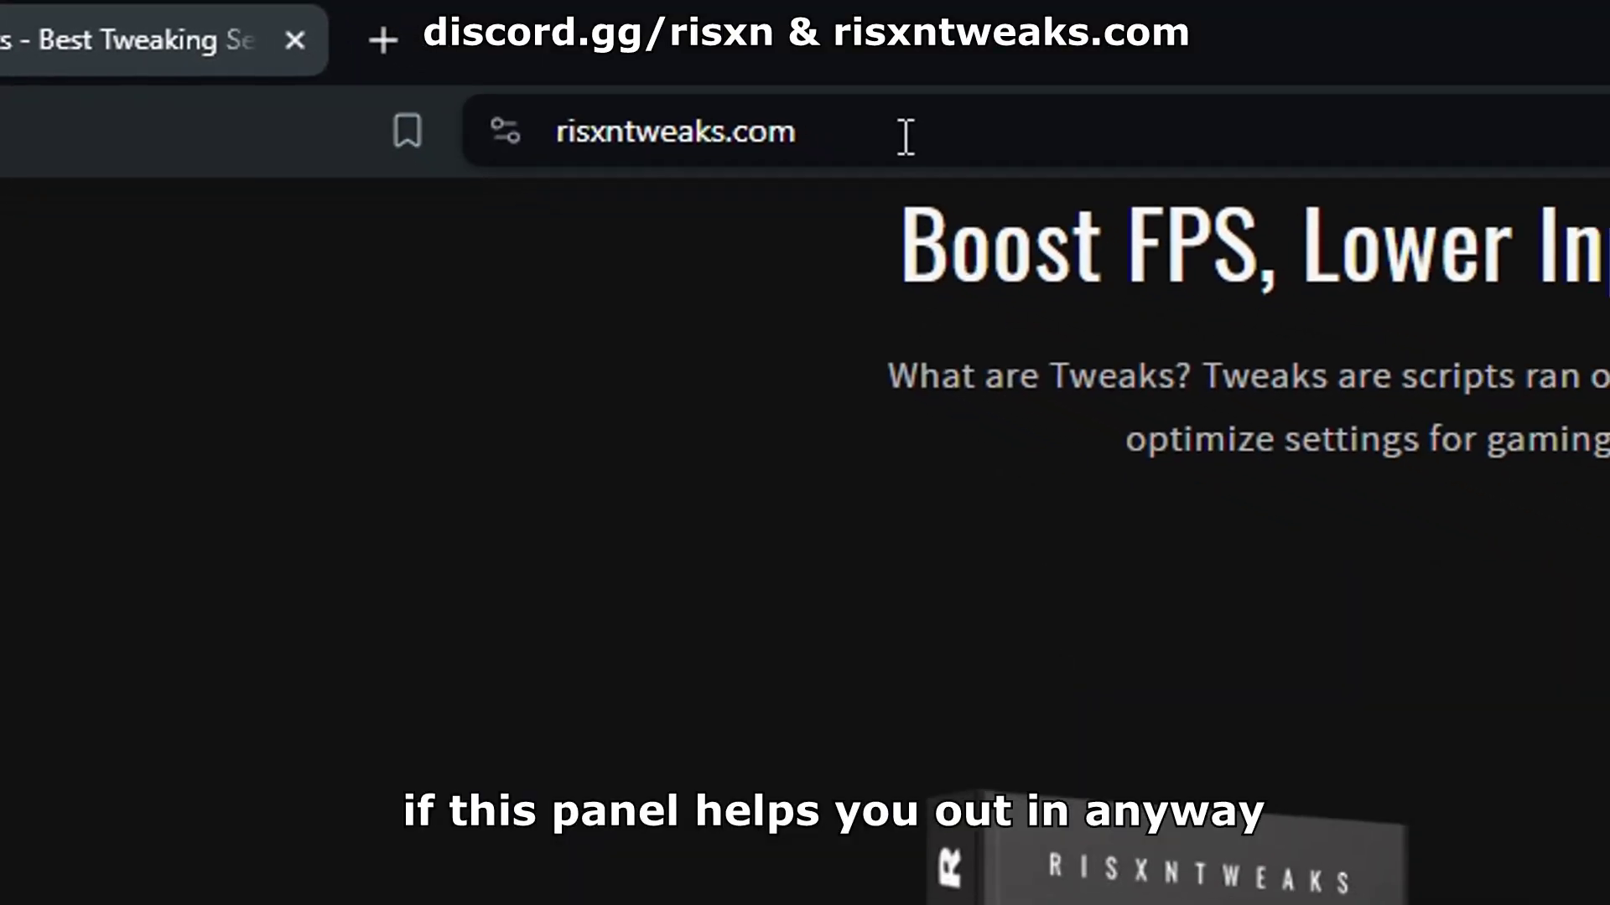
Step: Scroll through the risxntweaks.com store page in Brave
{"action": "left_click", "coordinate": [902, 137]}
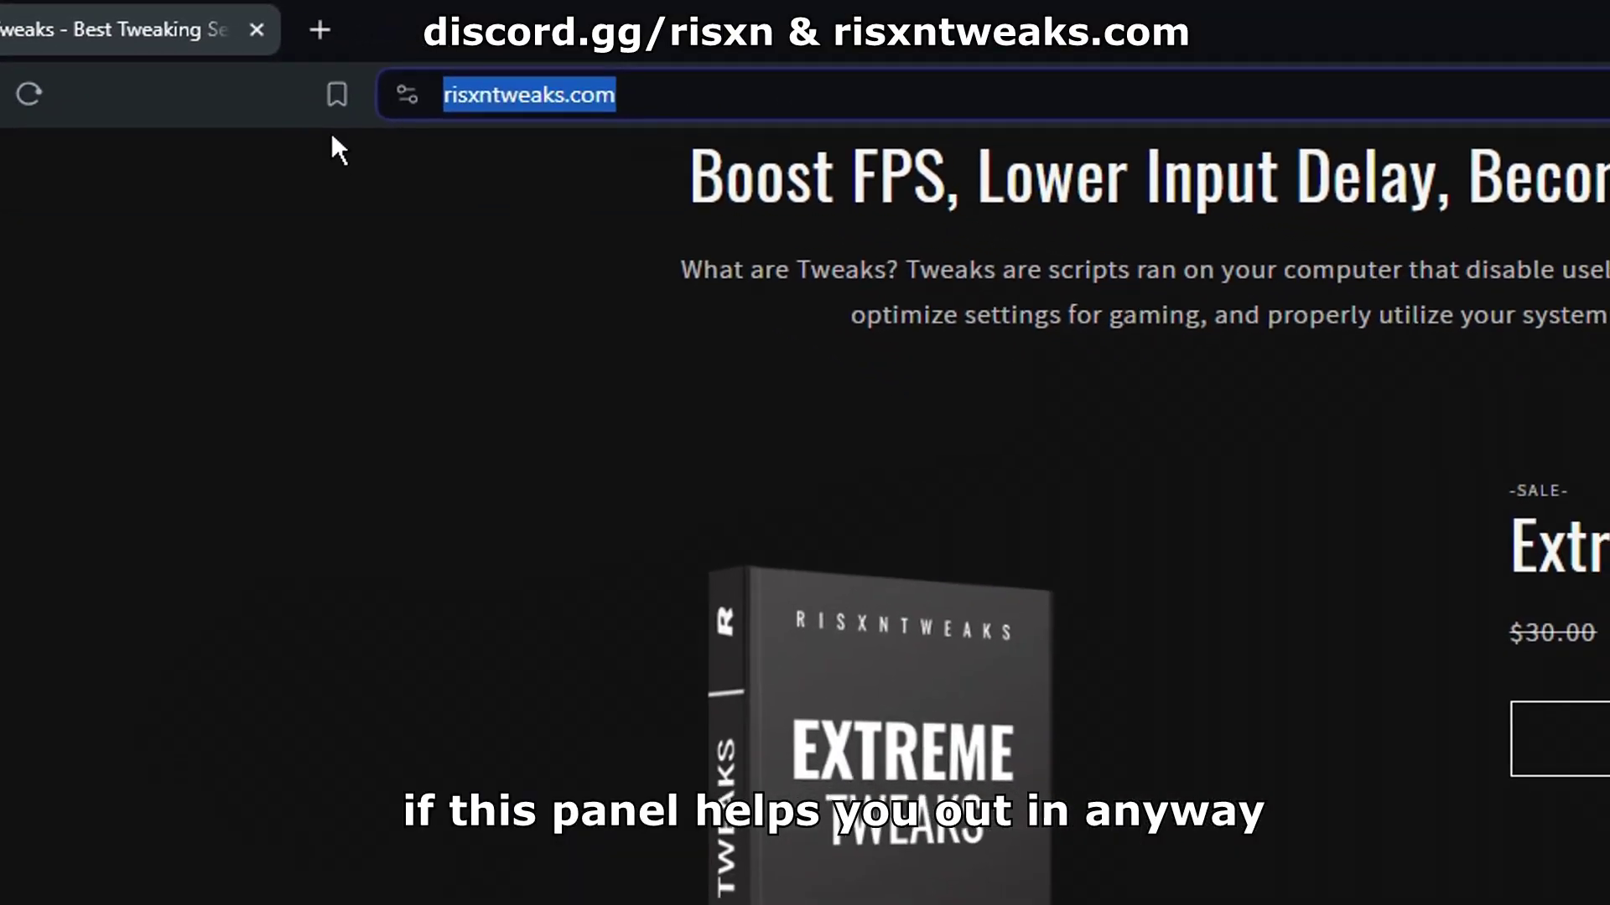
{"action": "scroll", "coordinate": [948, 621], "scroll_direction": "down", "scroll_amount": 6}
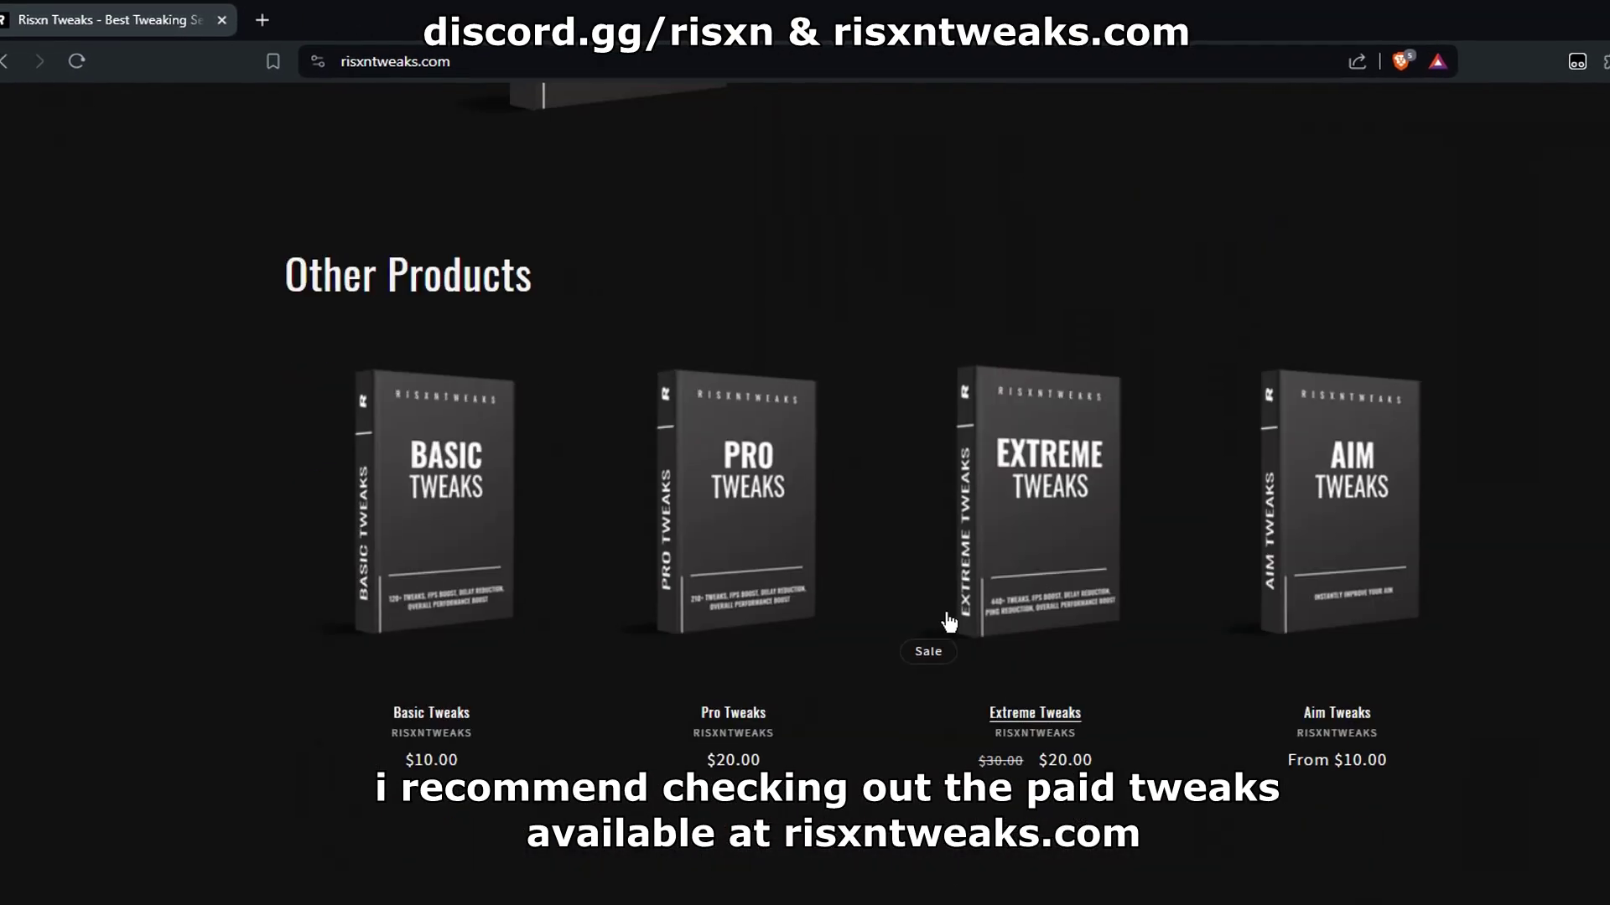
{"action": "scroll", "coordinate": [948, 621], "scroll_direction": "down", "scroll_amount": 3}
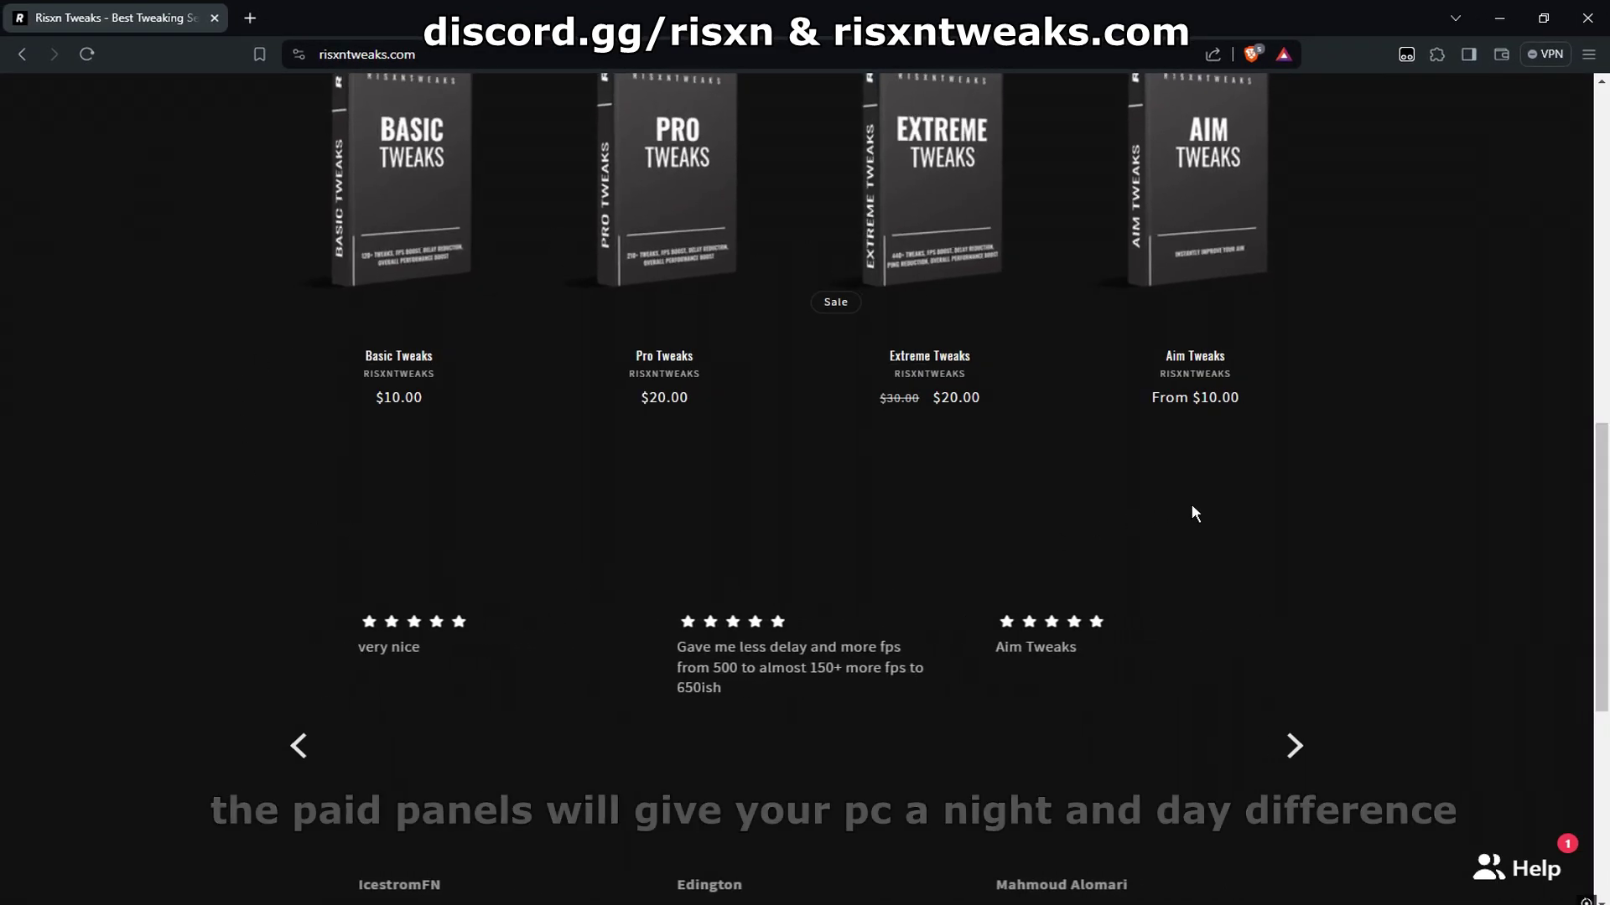
{"action": "key", "text": "alt+z"}
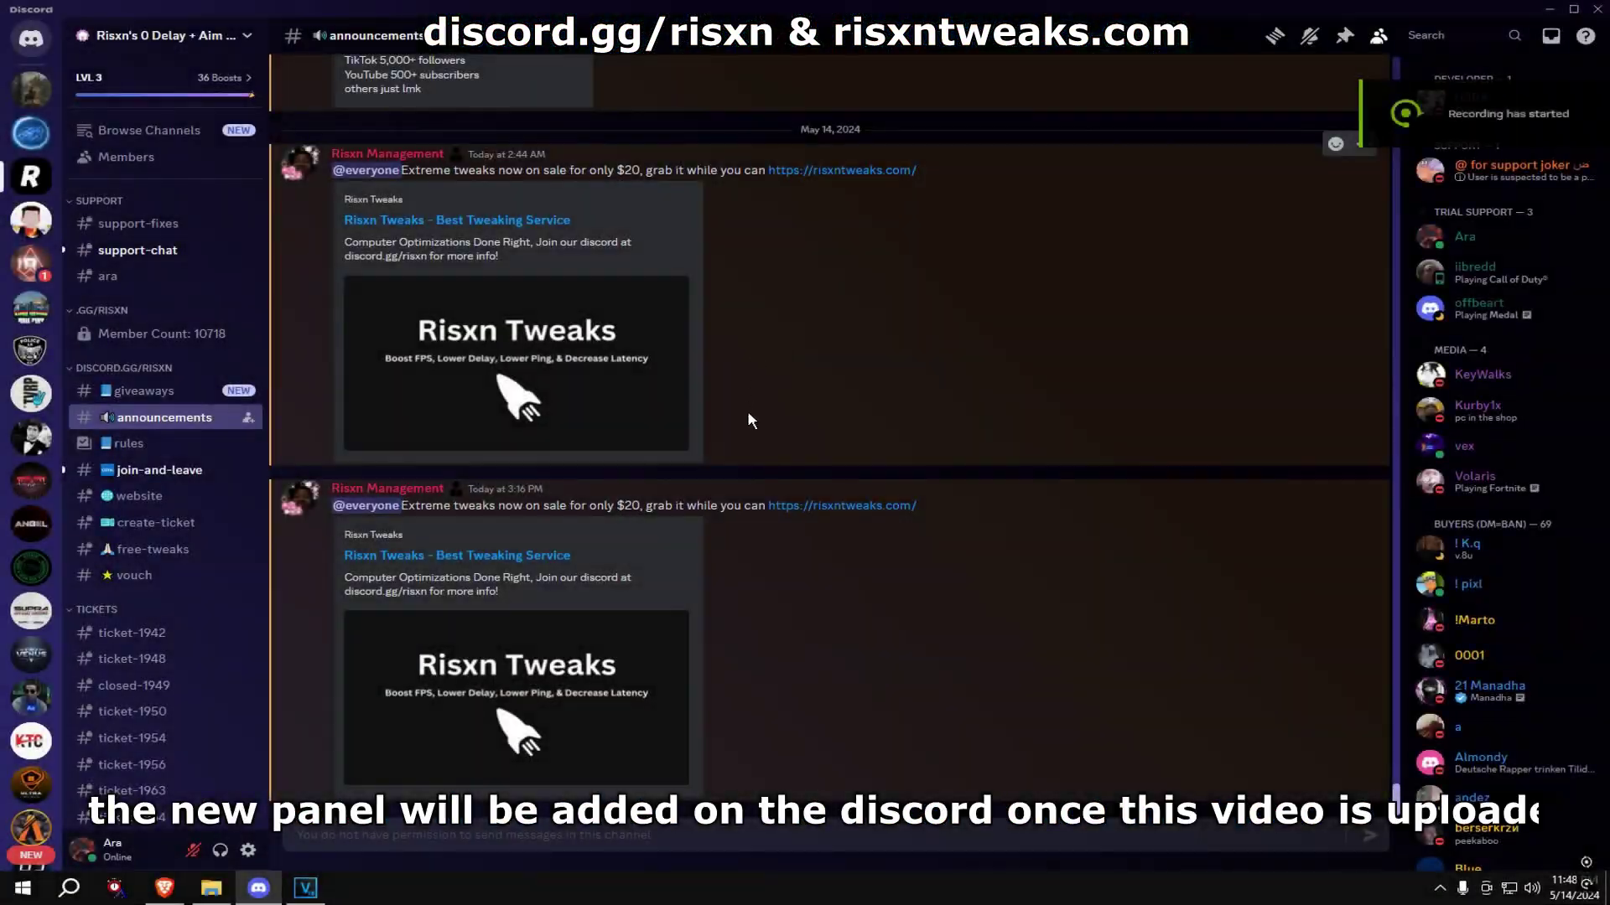
Step: Open the Discord free-tweaks channel and review the panel's VirusTotal scan showing zero detections
{"action": "left_click", "coordinate": [130, 551]}
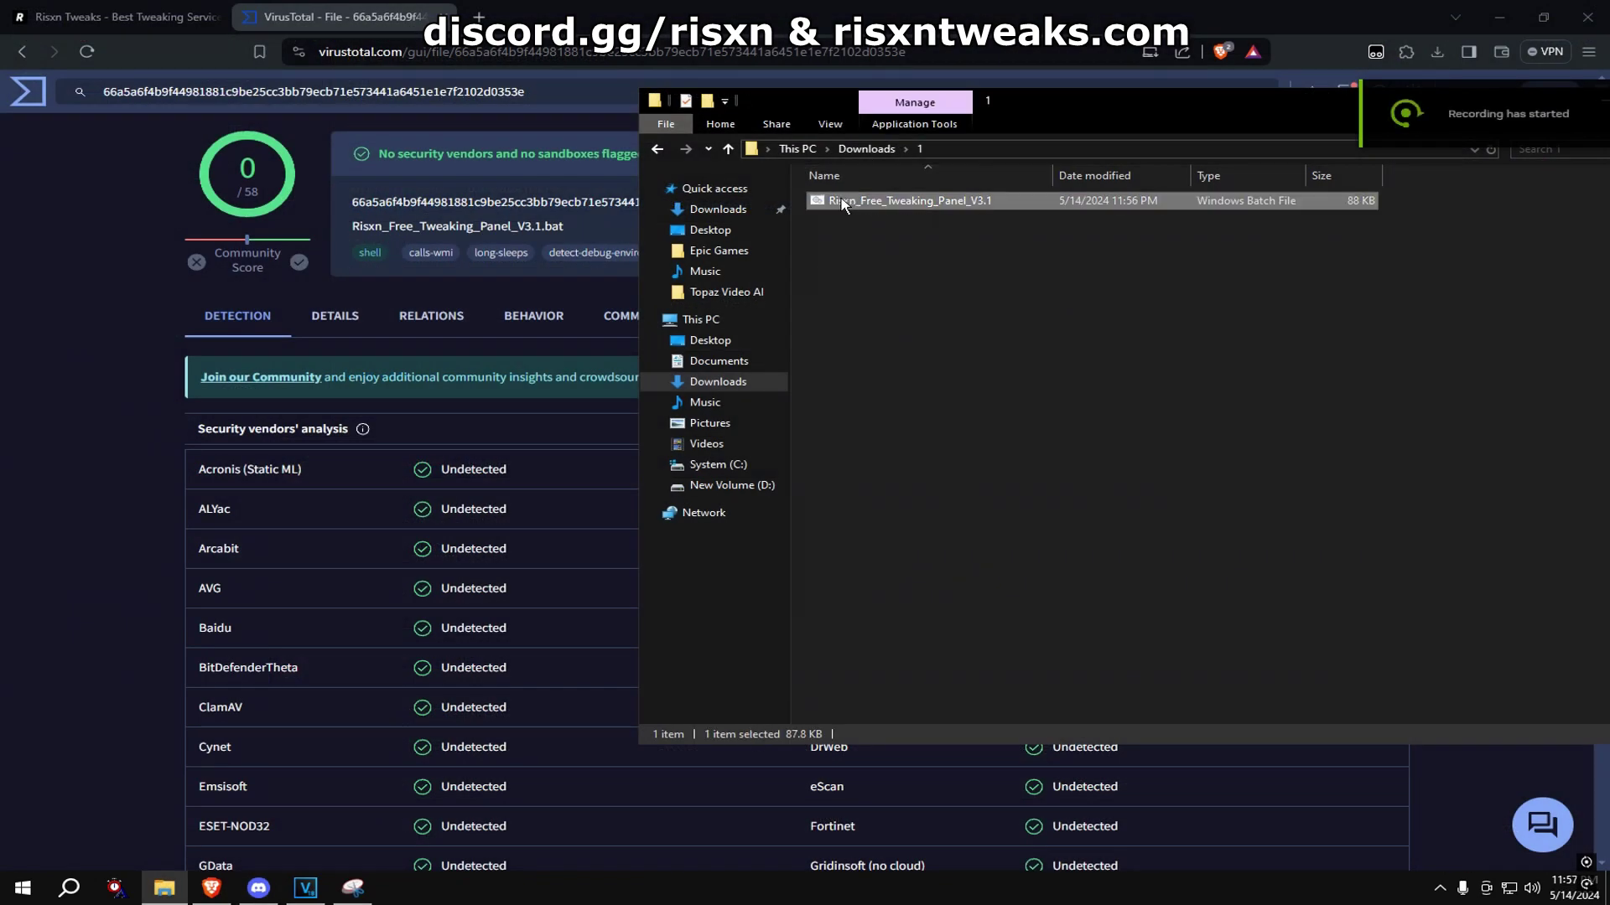
{"action": "key", "text": "alt+Tab"}
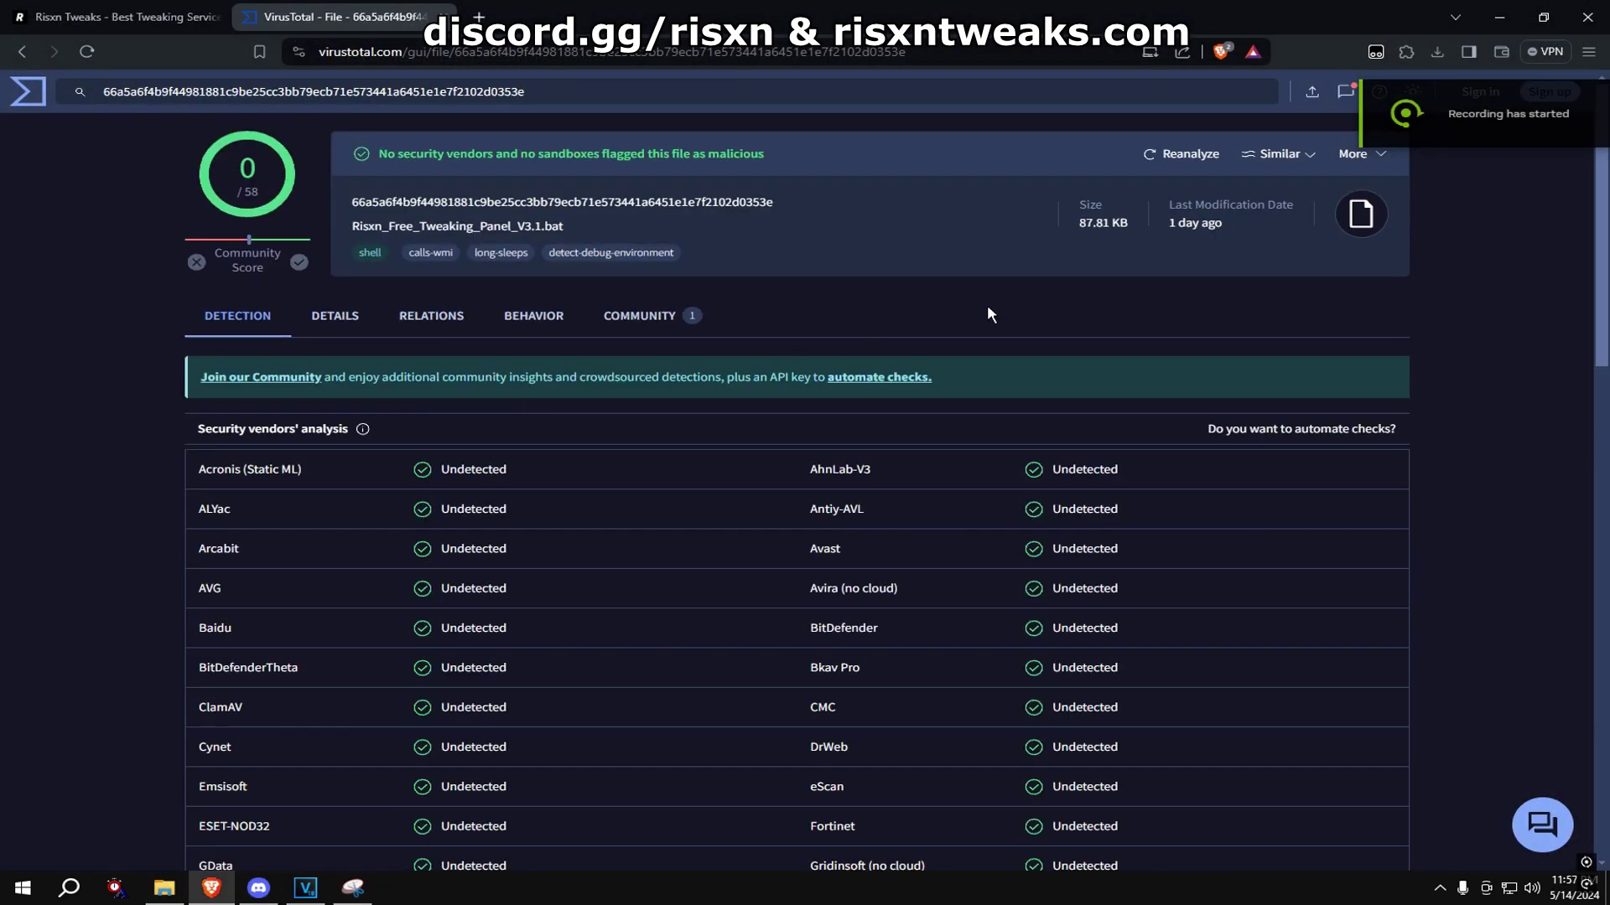
{"action": "scroll", "coordinate": [693, 543], "scroll_direction": "down", "scroll_amount": 2}
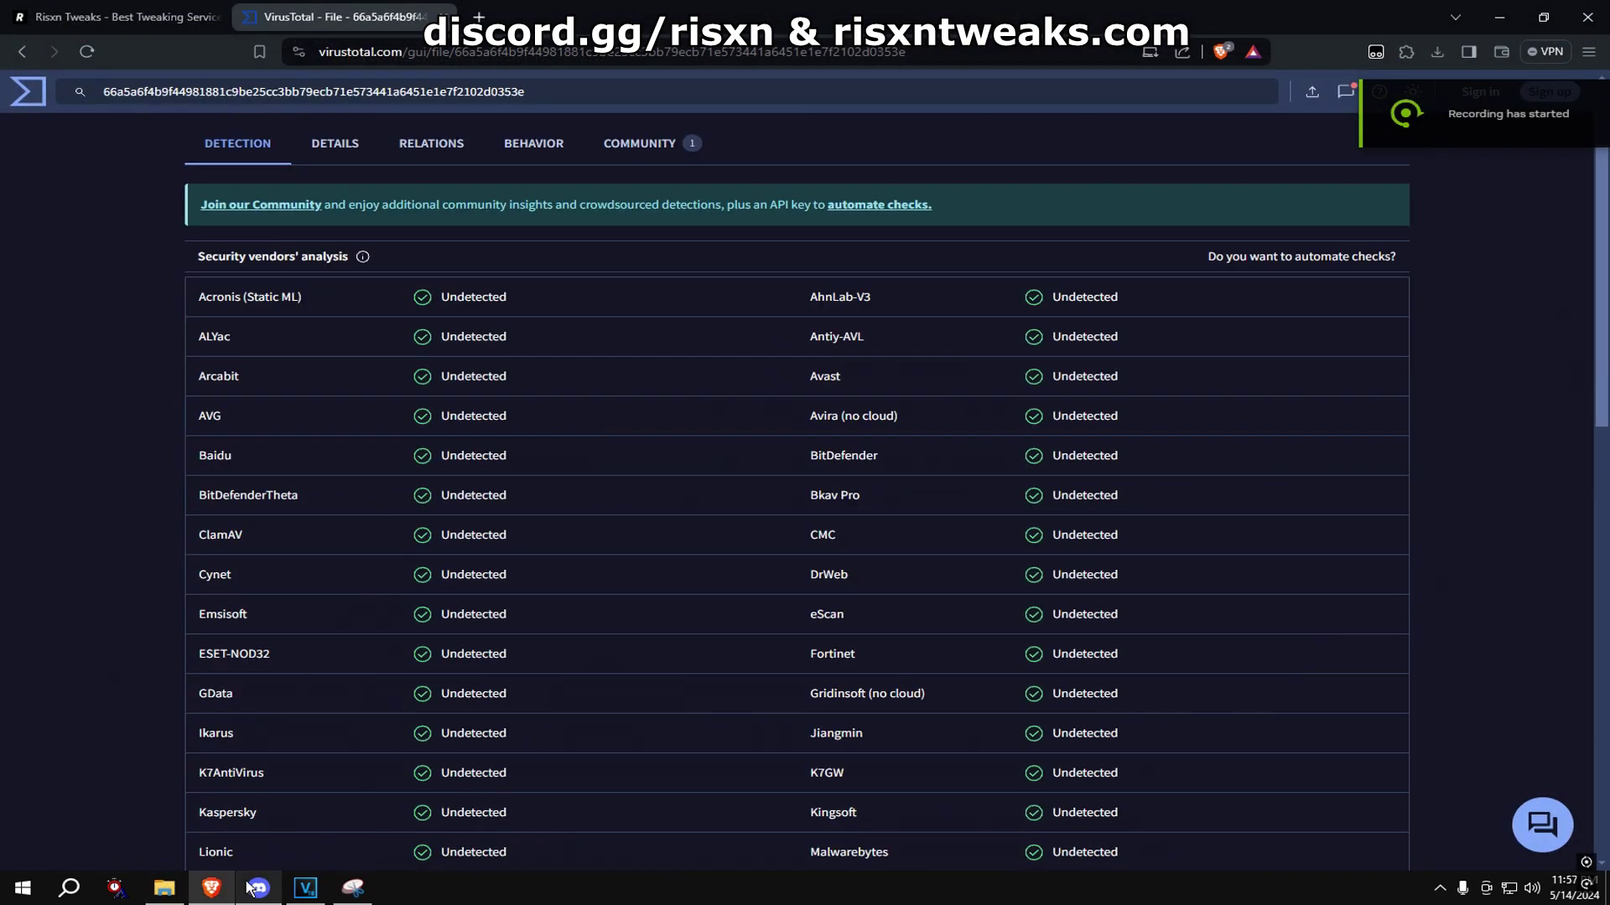
{"action": "left_click", "coordinate": [165, 888]}
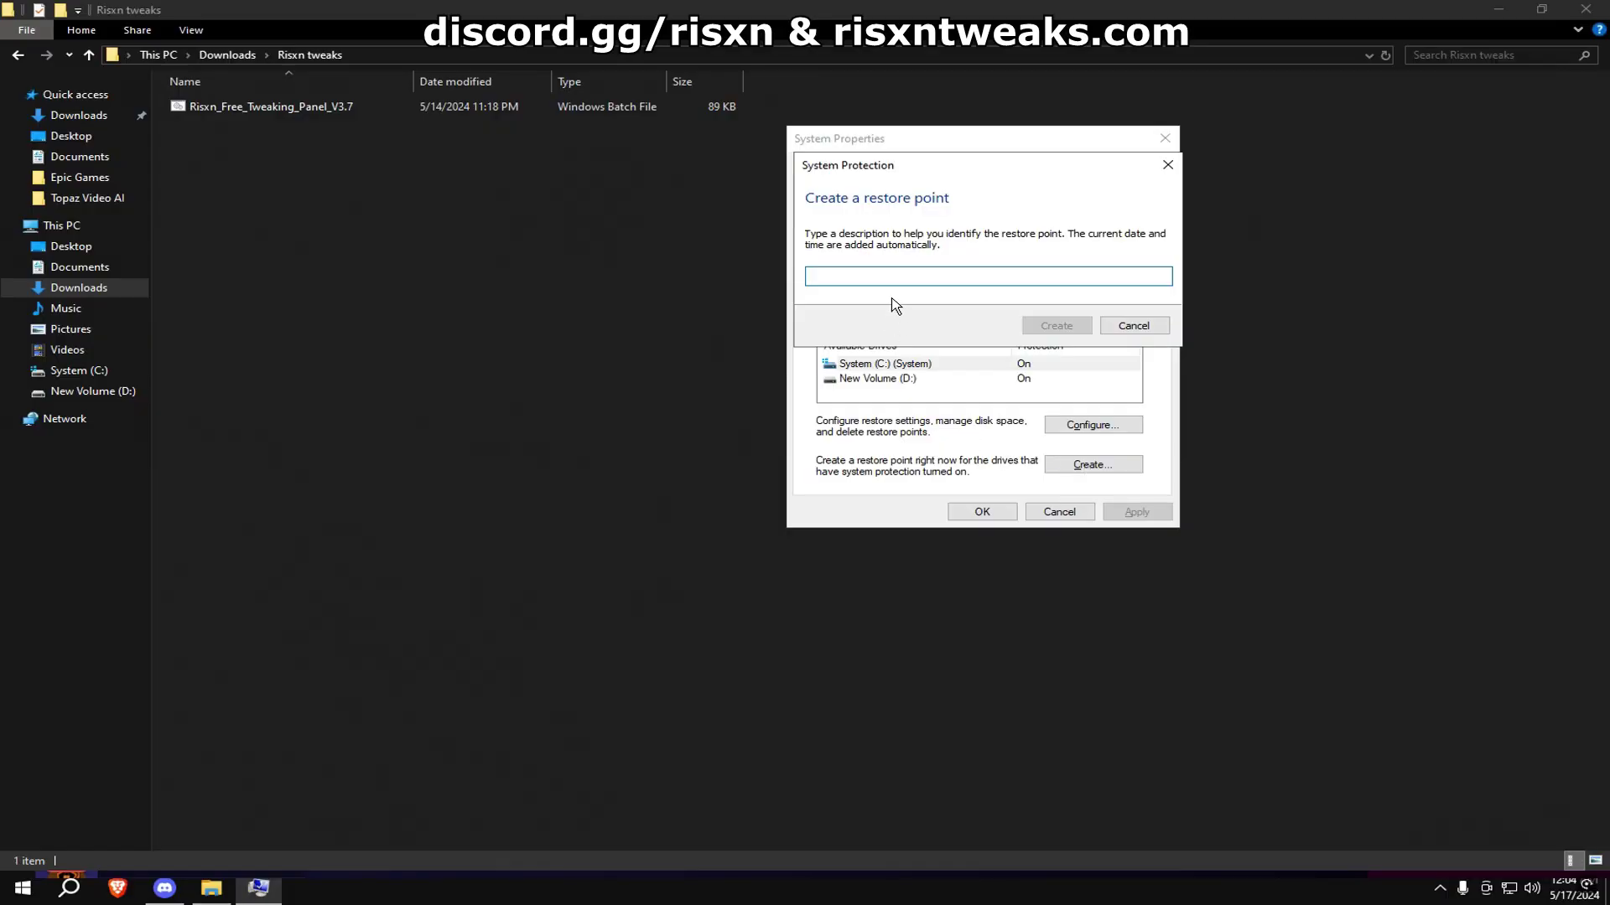
Step: Create a restore point from System Protection, dismiss the success message, and close System Properties
{"action": "type", "text": "rs"}
{"action": "left_click", "coordinate": [1056, 326]}
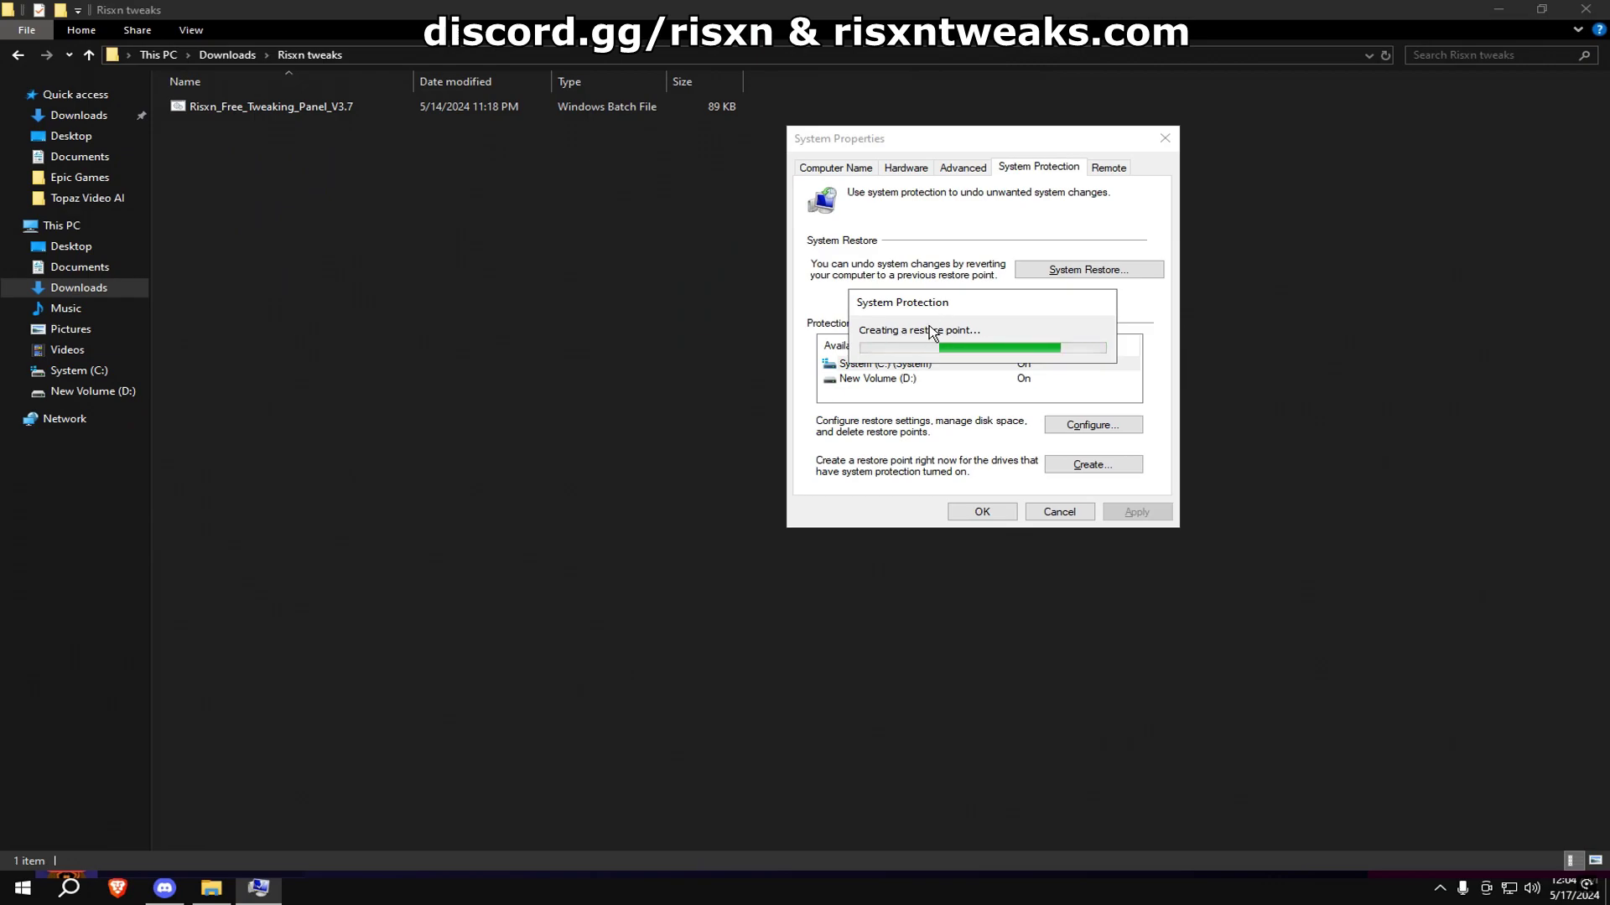
{"action": "left_click", "coordinate": [1096, 340]}
{"action": "left_click", "coordinate": [982, 511]}
Step: Run Risxn_Free_Tweaking_Panel_V3.7 as administrator, maximize its console, and start the Registry tweaks option
{"action": "right_click", "coordinate": [294, 105]}
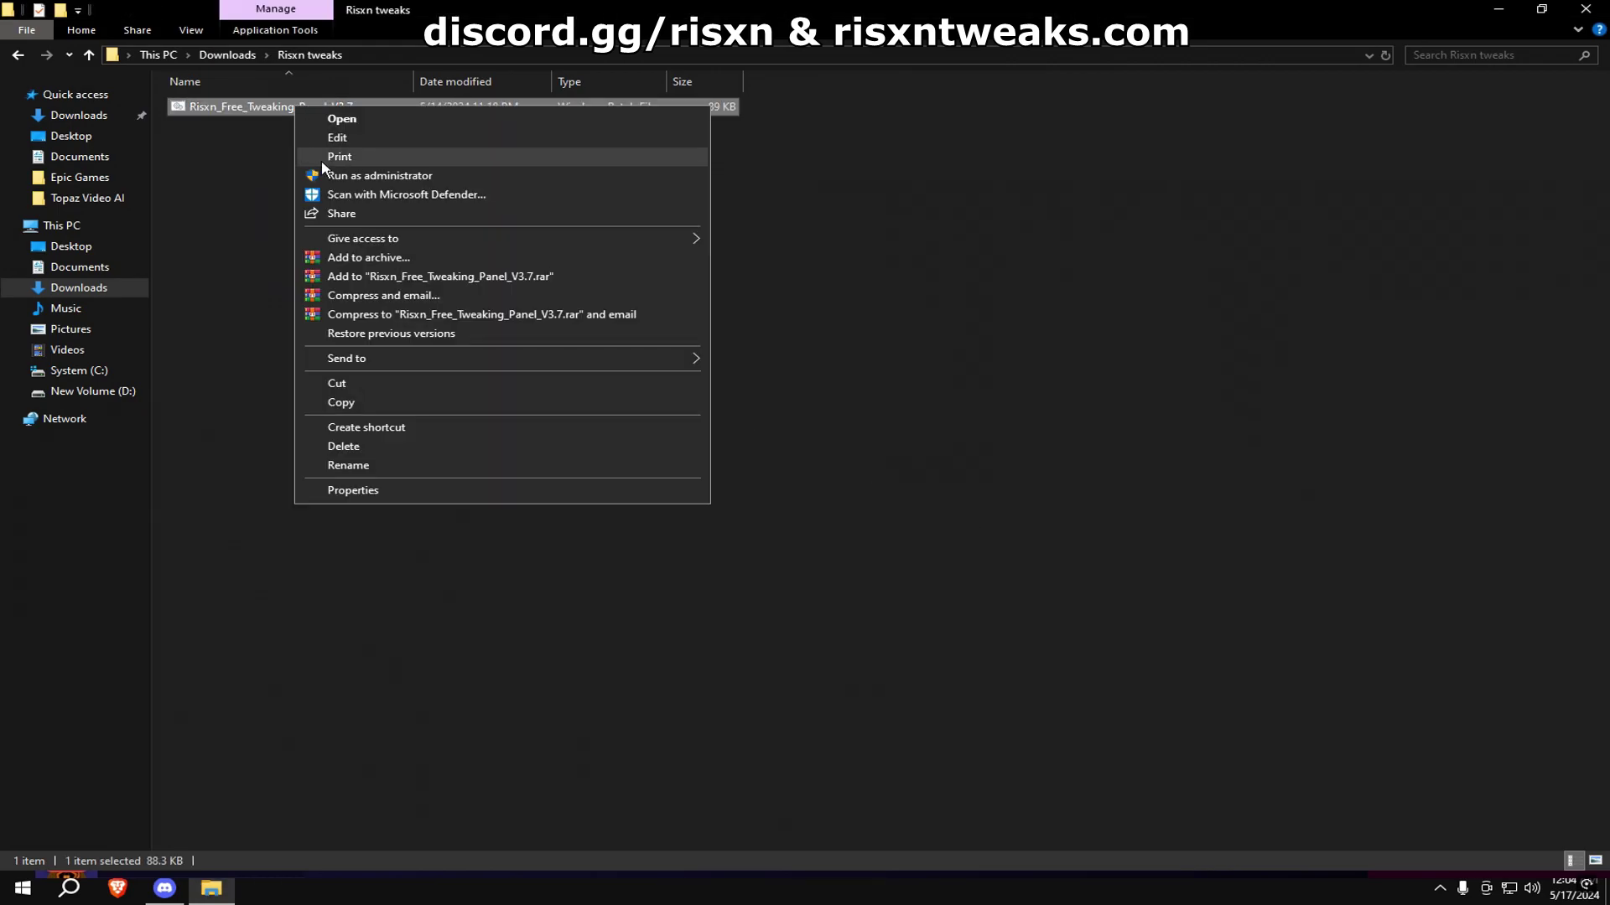
{"action": "left_click", "coordinate": [348, 167]}
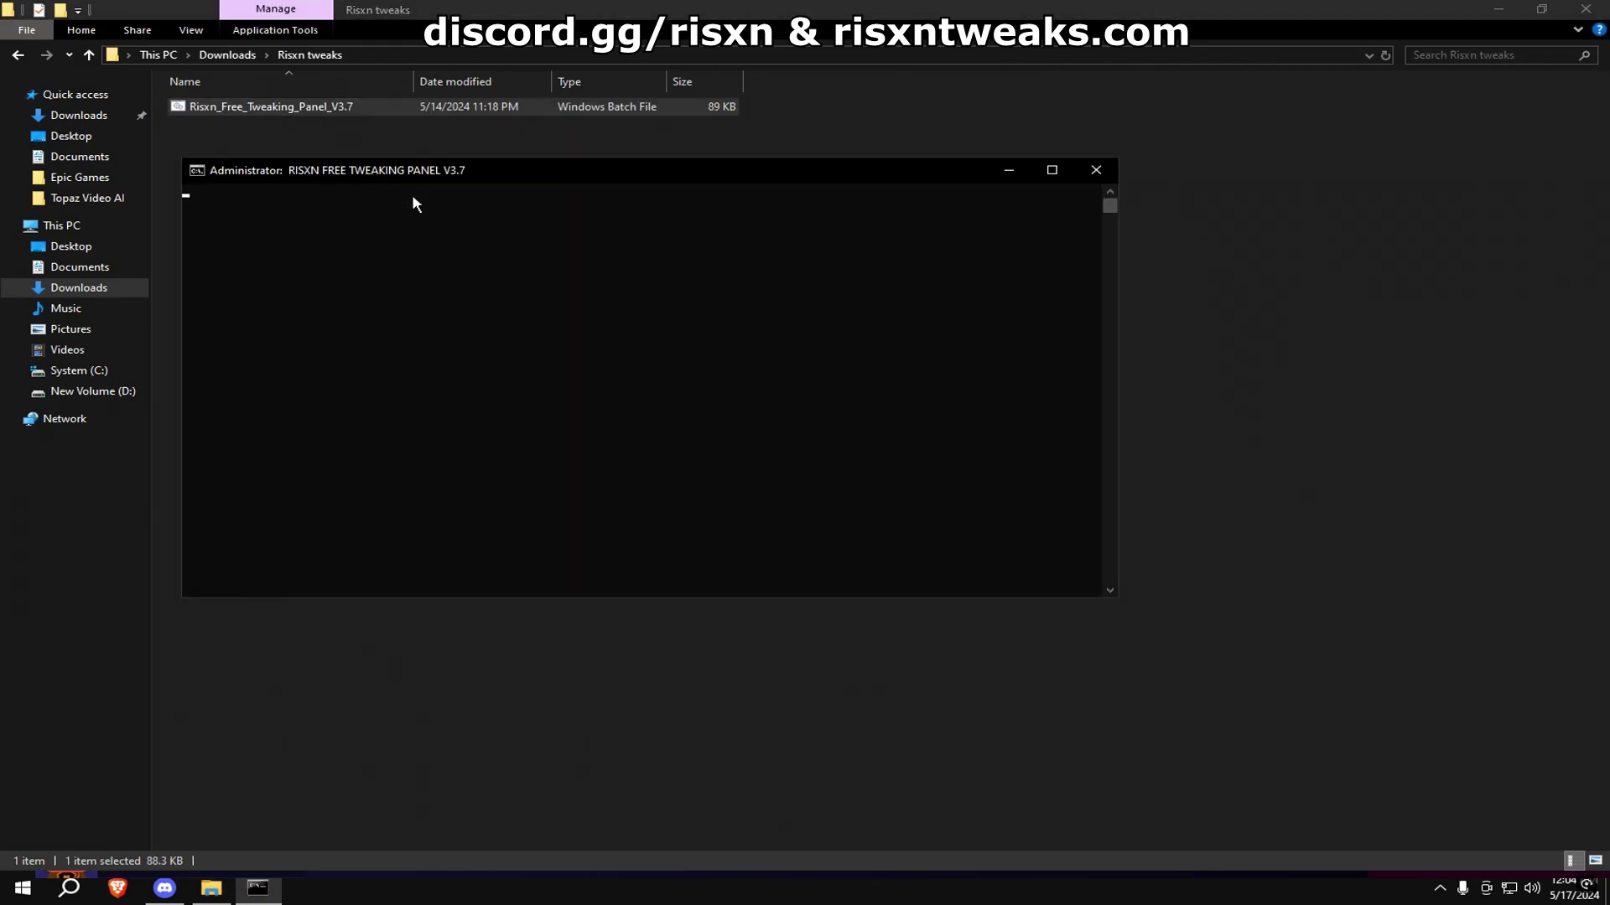
{"action": "left_click", "coordinate": [1051, 169]}
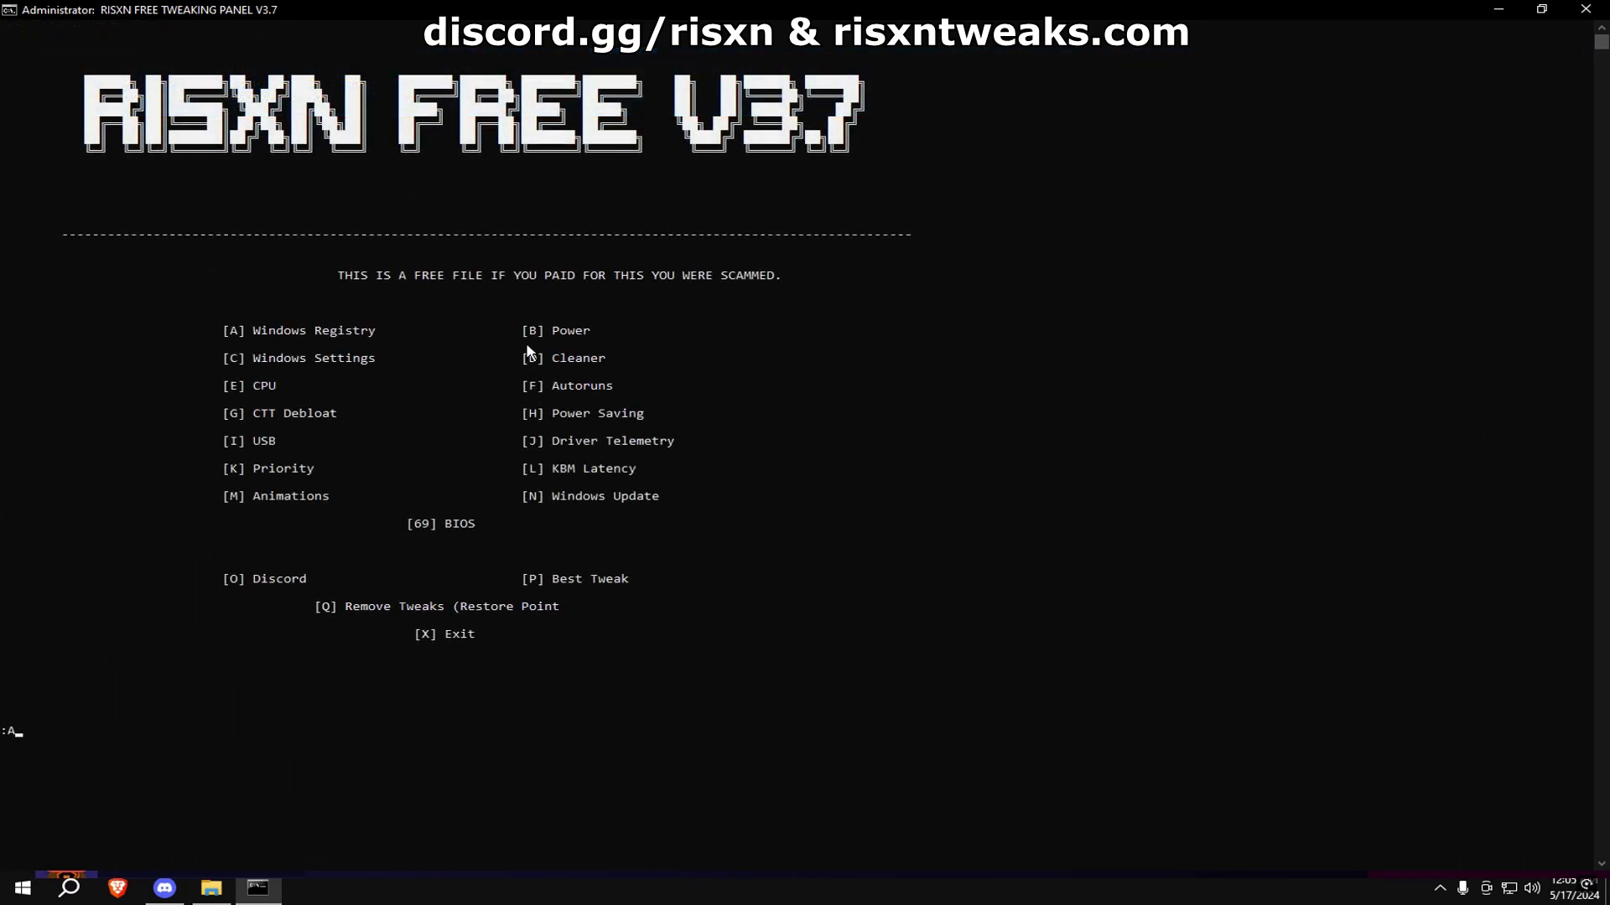
{"action": "key", "text": "Return"}
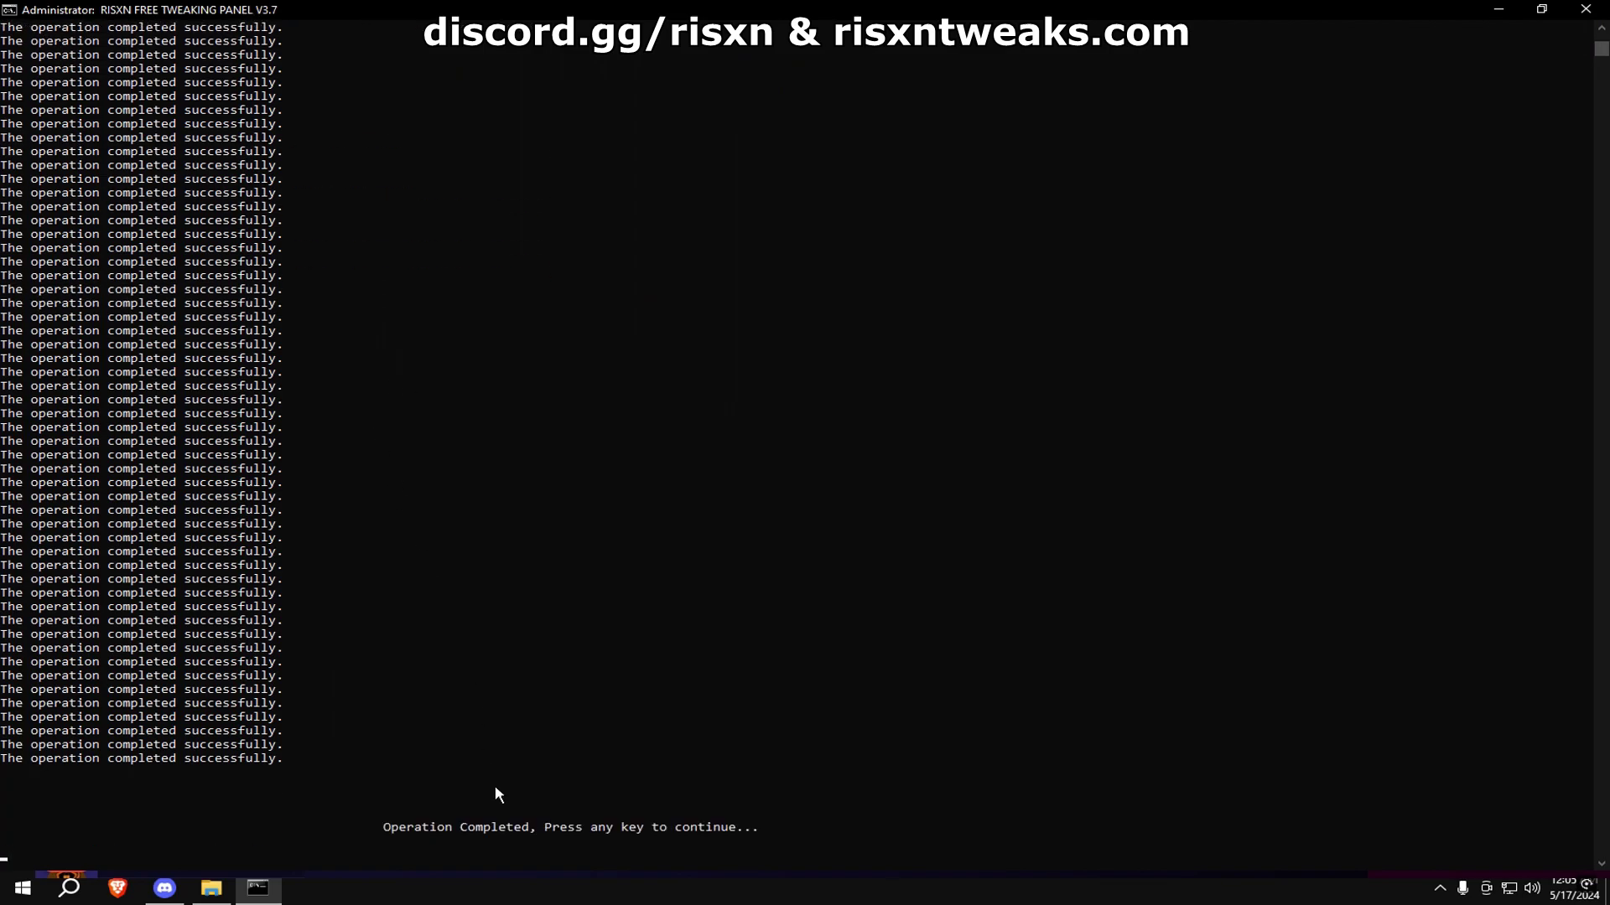
Step: Return to the RISXN main menu once the Registry tweaks report Operation Completed
{"action": "key", "text": "Return"}
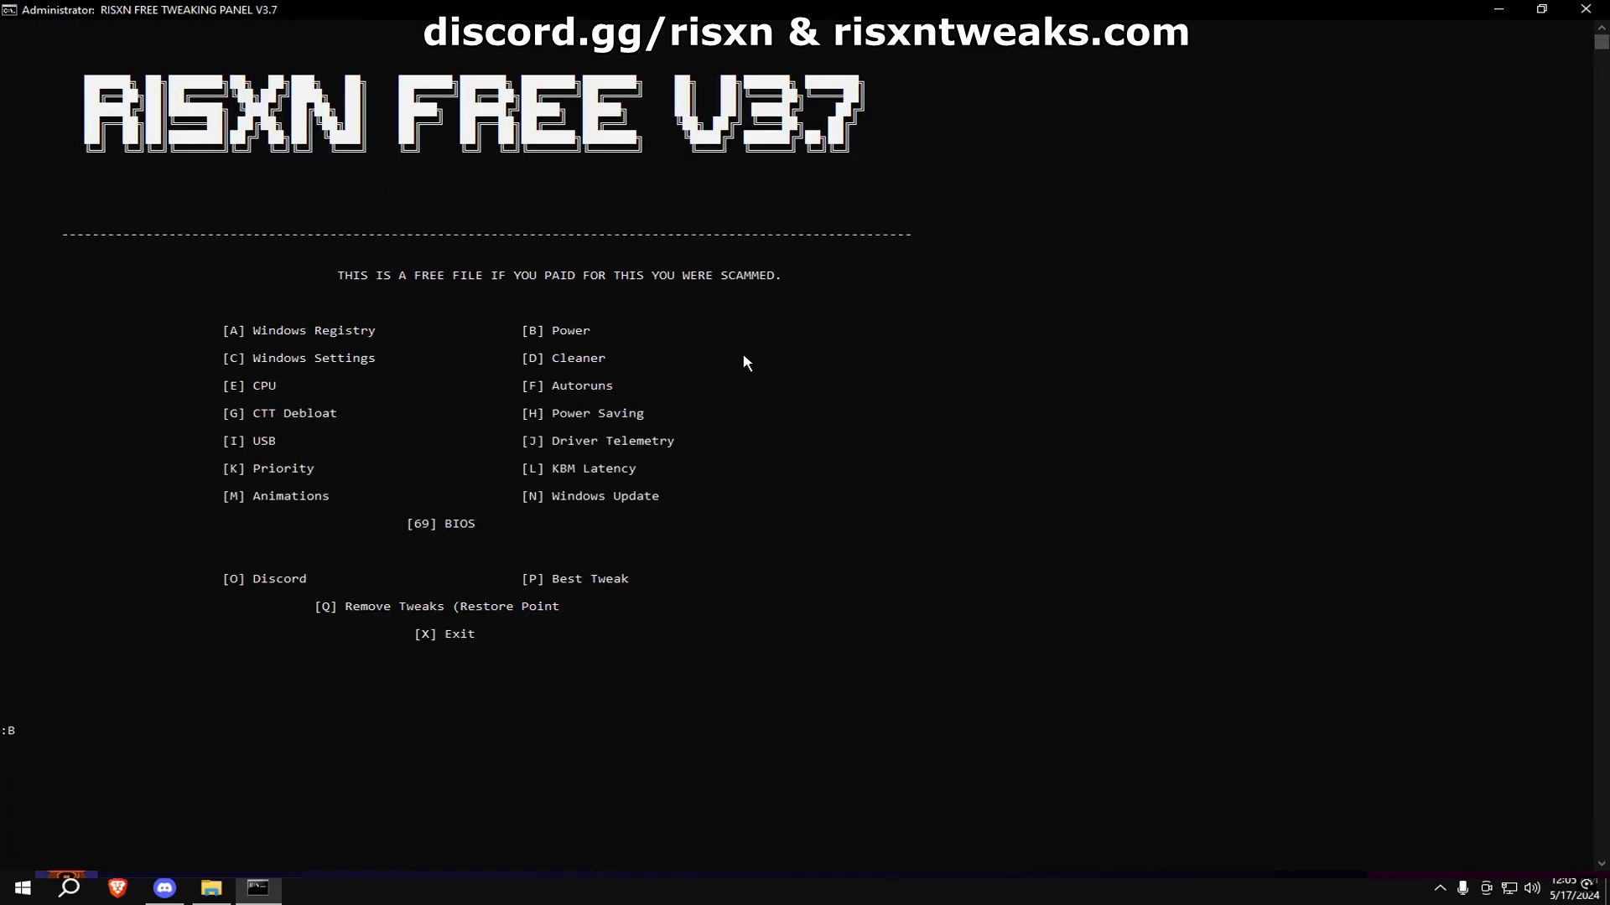
Step: Run the Power tweaks to add the Ultimate Performance plan, then close Power Options
{"action": "key", "text": "Return"}
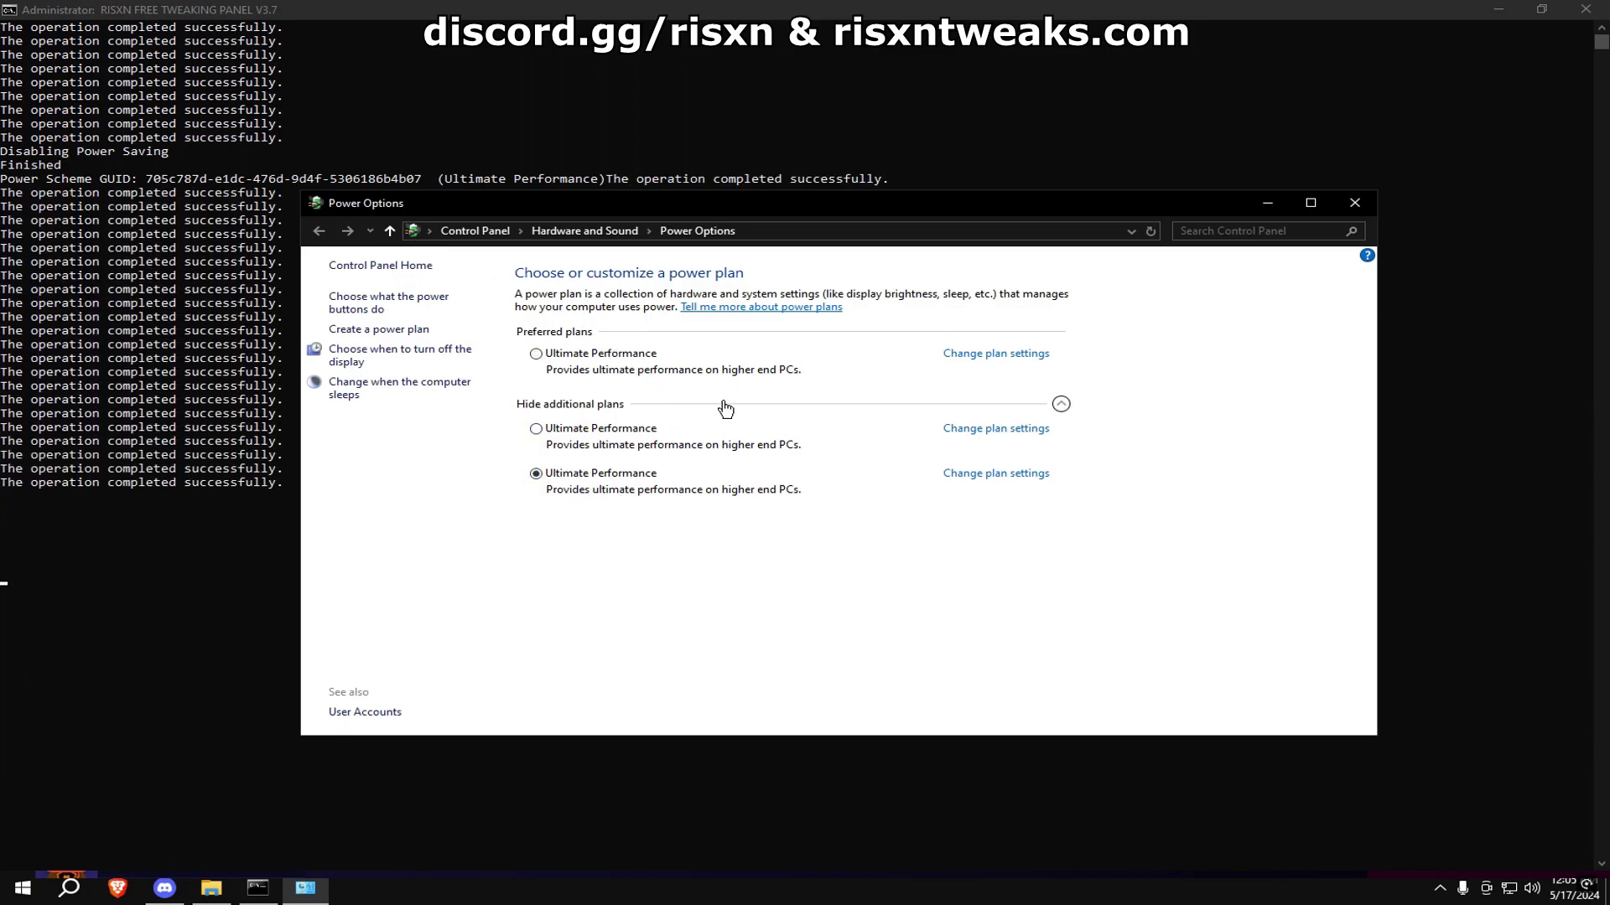
{"action": "left_click", "coordinate": [1059, 406]}
{"action": "left_click", "coordinate": [1022, 404]}
{"action": "left_click", "coordinate": [1357, 200]}
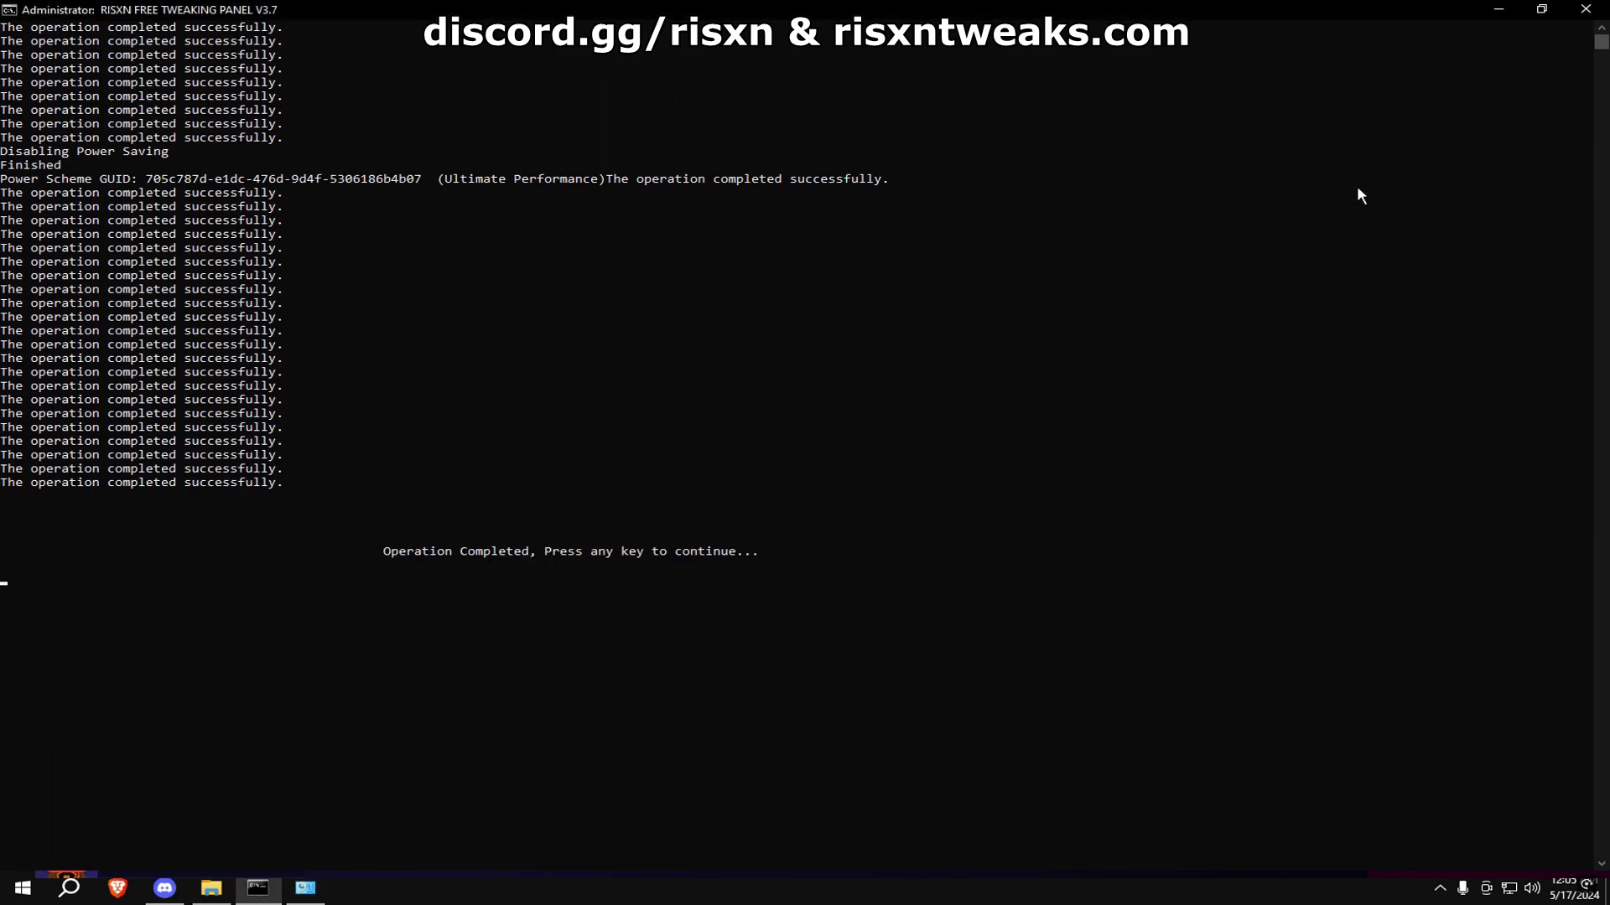
Step: Run menu option 12, the Cleaner, deleting cached LOG.old and Recycle Bin files
{"action": "key", "text": "Return"}
{"action": "type", "text": "12"}
{"action": "key", "text": "Return"}
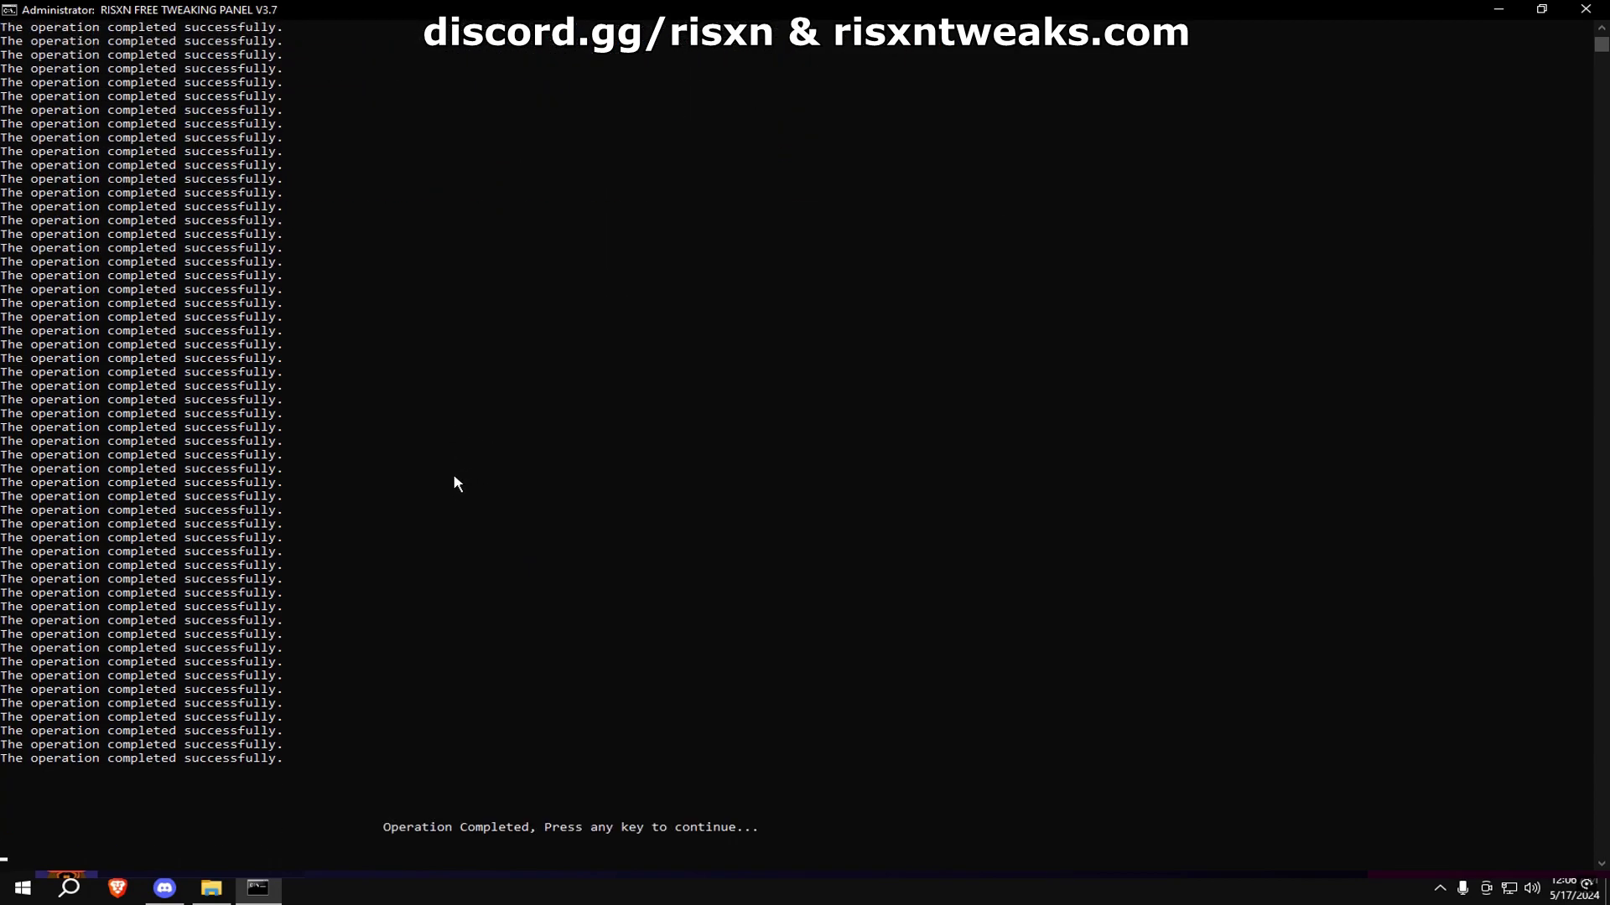
{"action": "key", "text": "Return"}
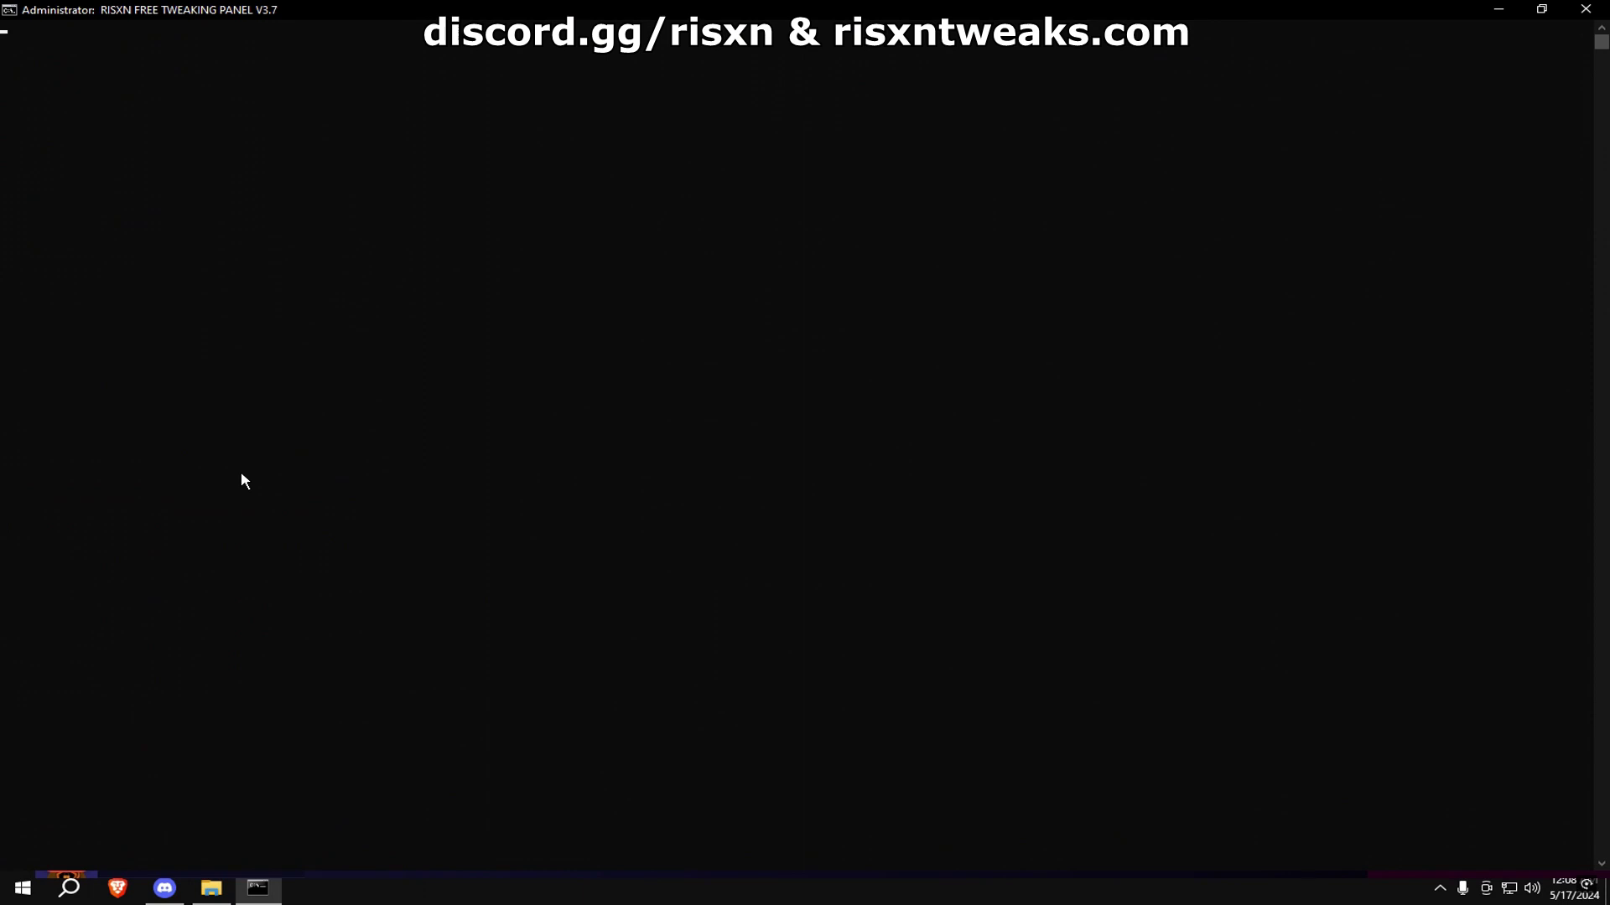
{"action": "key", "text": "Return"}
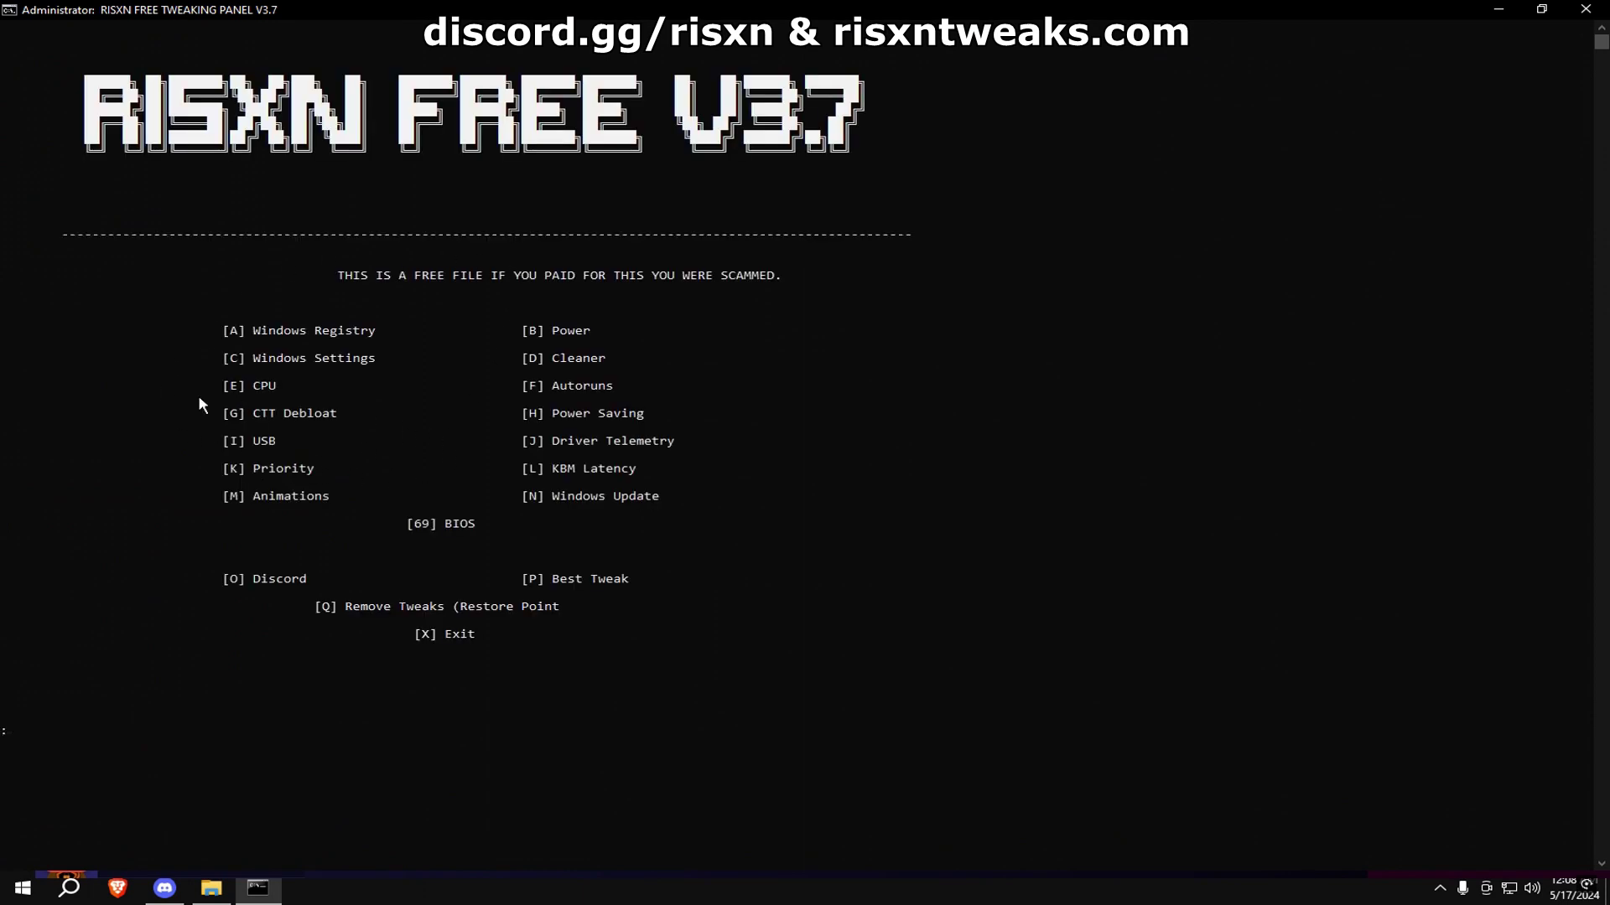
Step: Run the CPU tweaks (E), then start the Autoruns option (F) to download Autoruns
{"action": "type", "text": "E"}
{"action": "key", "text": "Return"}
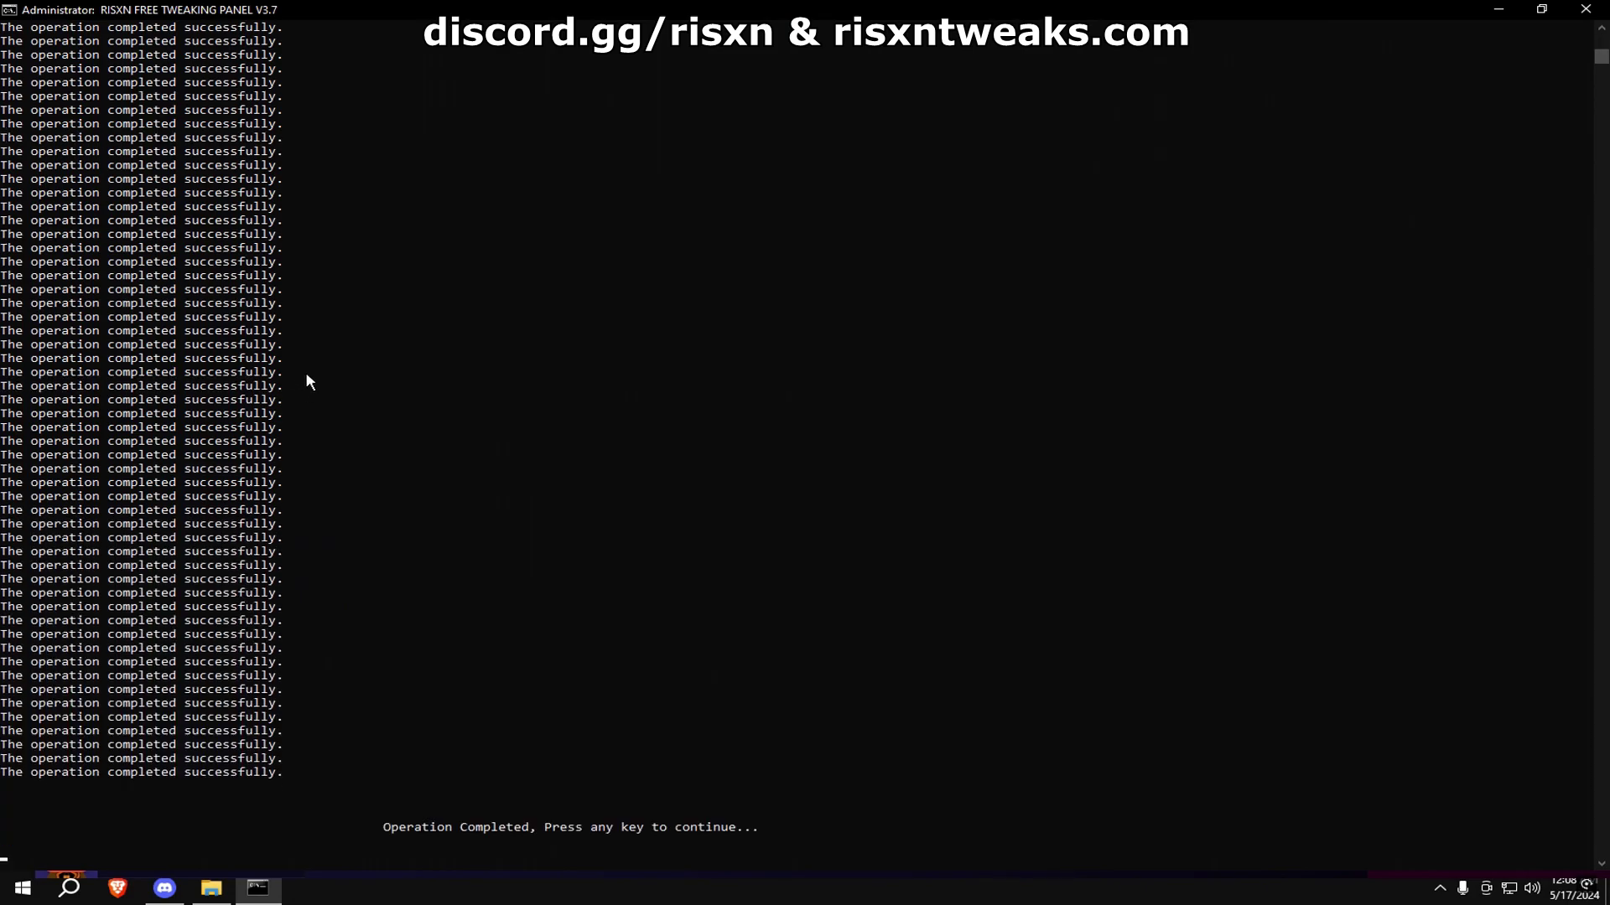
{"action": "key", "text": "Return"}
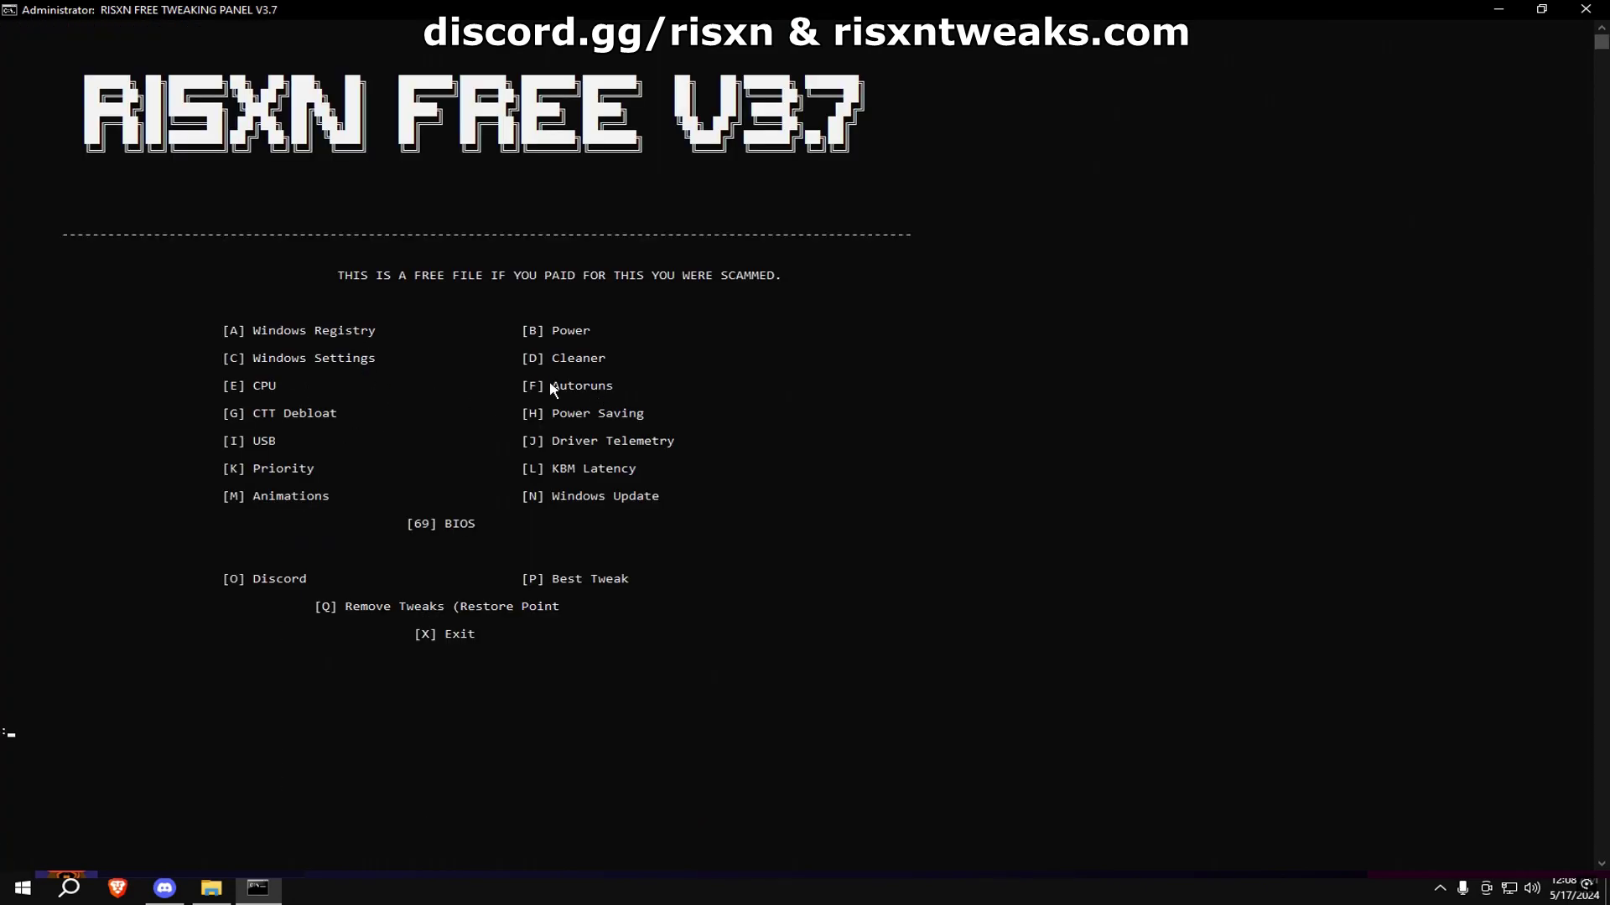
{"action": "type", "text": "F"}
{"action": "key", "text": "Return"}
{"action": "key", "text": "Return"}
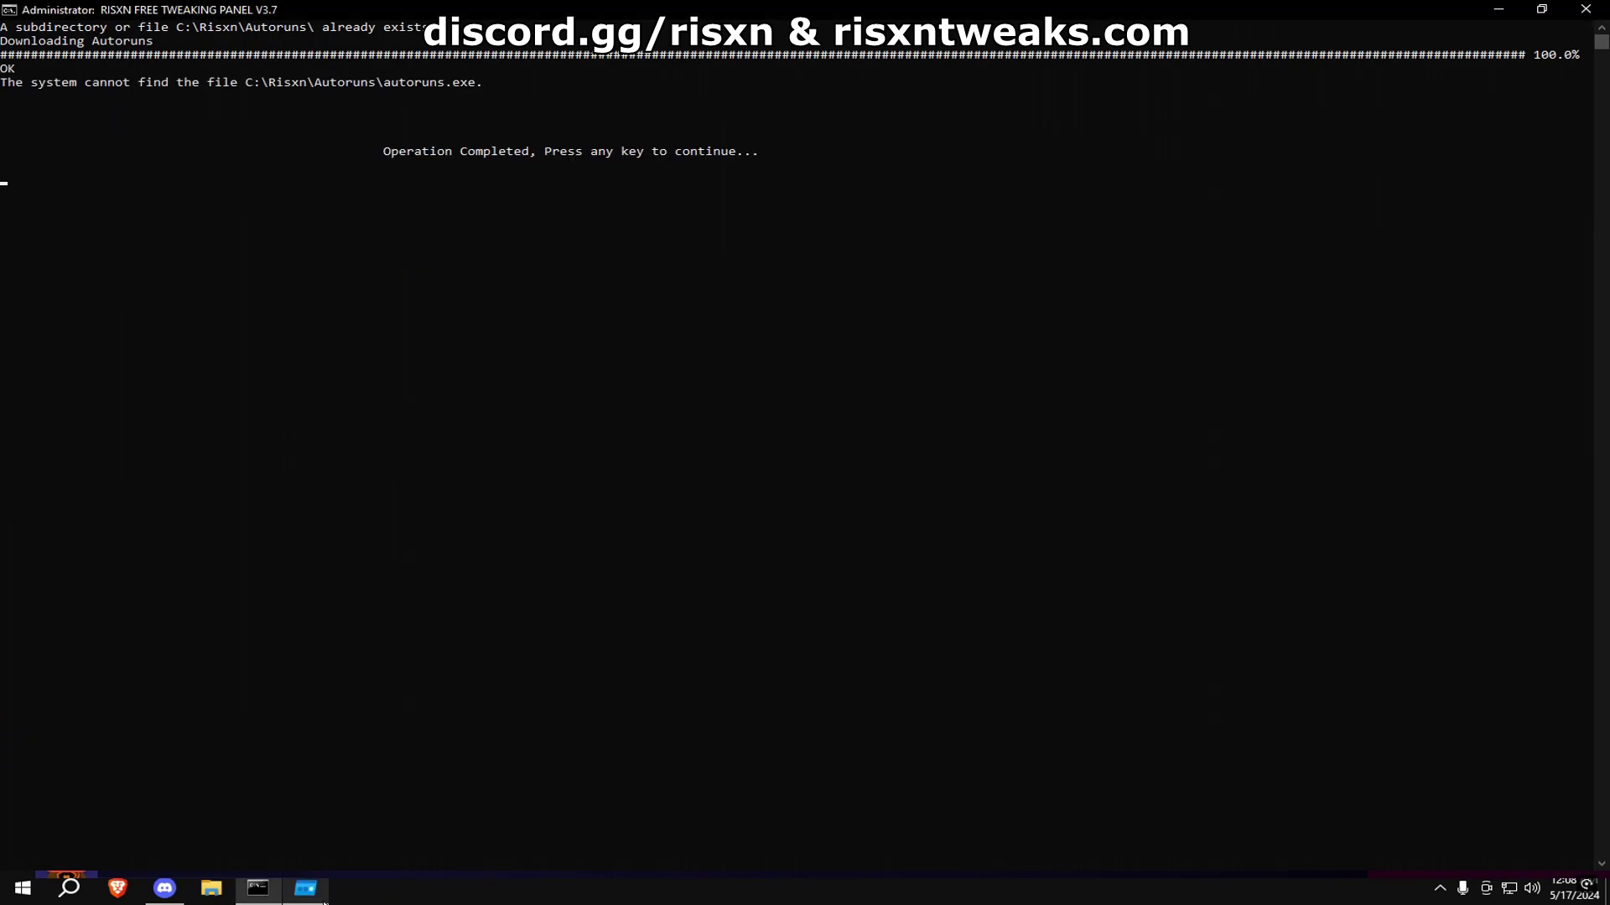
Step: In Autoruns' Logon entries, disable Brave's startup item, close Autoruns, and return to the RISXN menu
{"action": "left_click", "coordinate": [302, 201]}
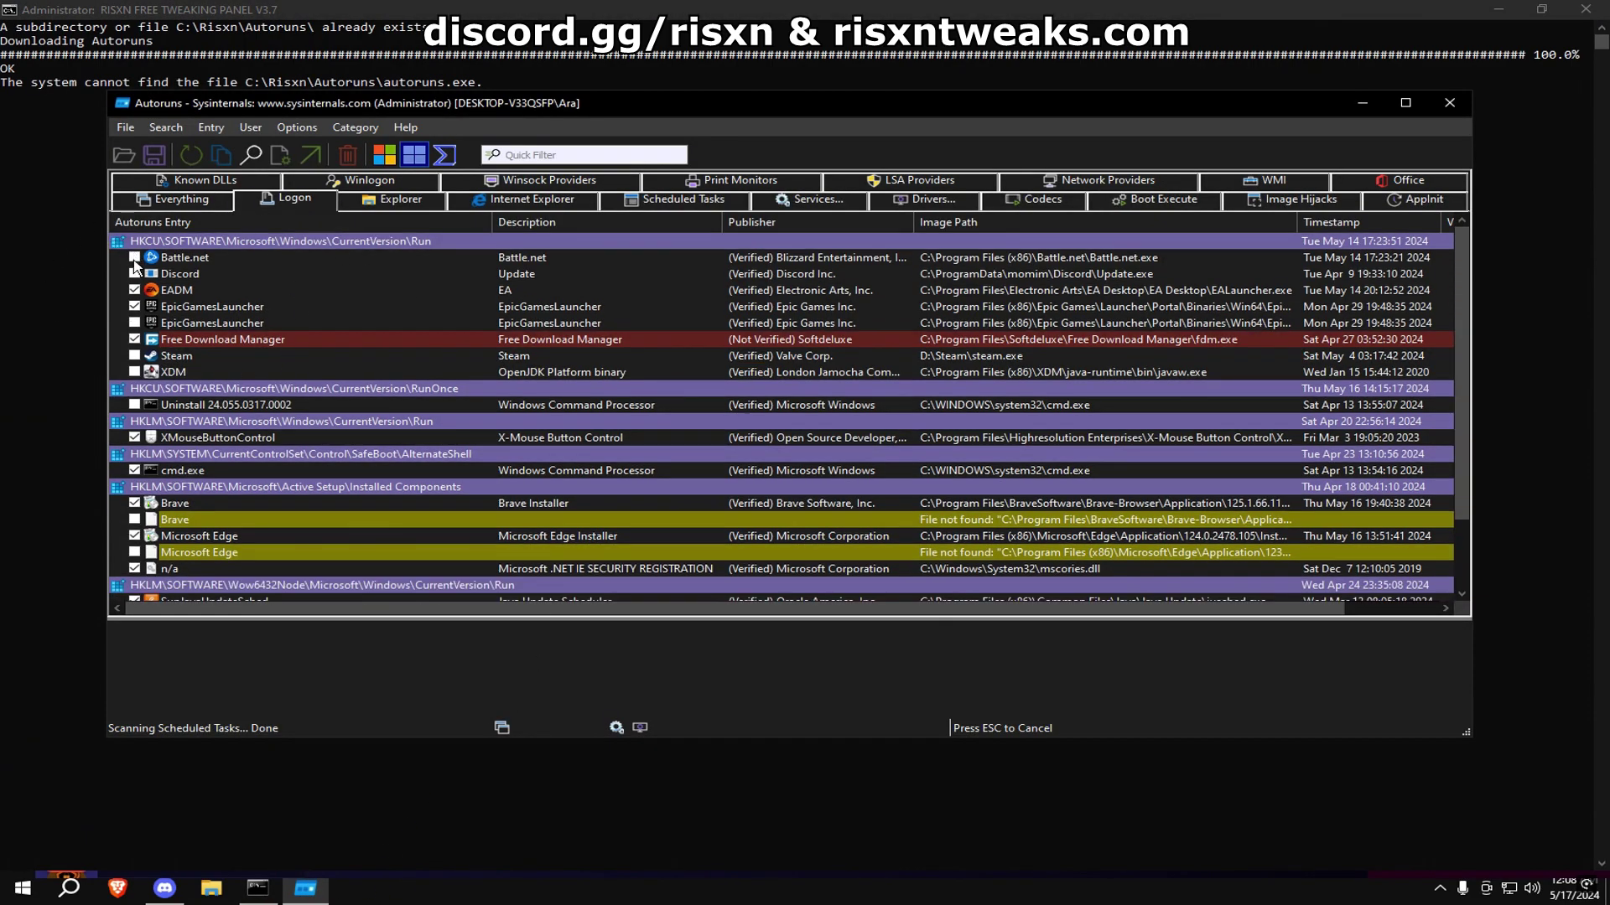
{"action": "scroll", "coordinate": [165, 501], "scroll_direction": "down", "scroll_amount": 1}
{"action": "left_click", "coordinate": [134, 453]}
{"action": "scroll", "coordinate": [179, 521], "scroll_direction": "down", "scroll_amount": 1}
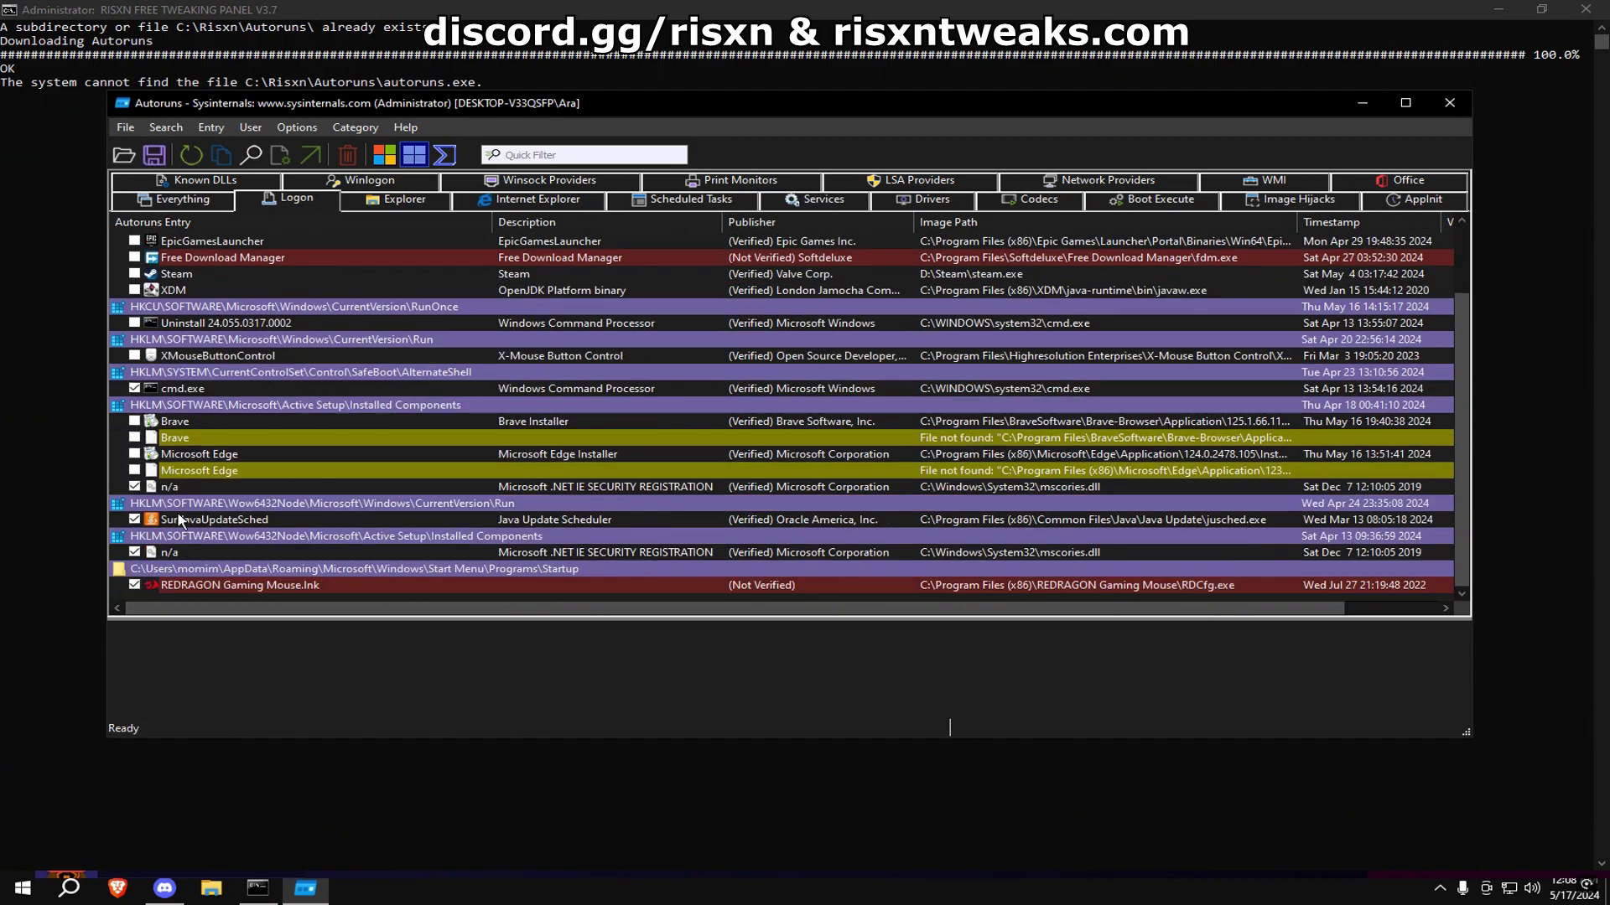
{"action": "scroll", "coordinate": [120, 595], "scroll_direction": "up", "scroll_amount": 1}
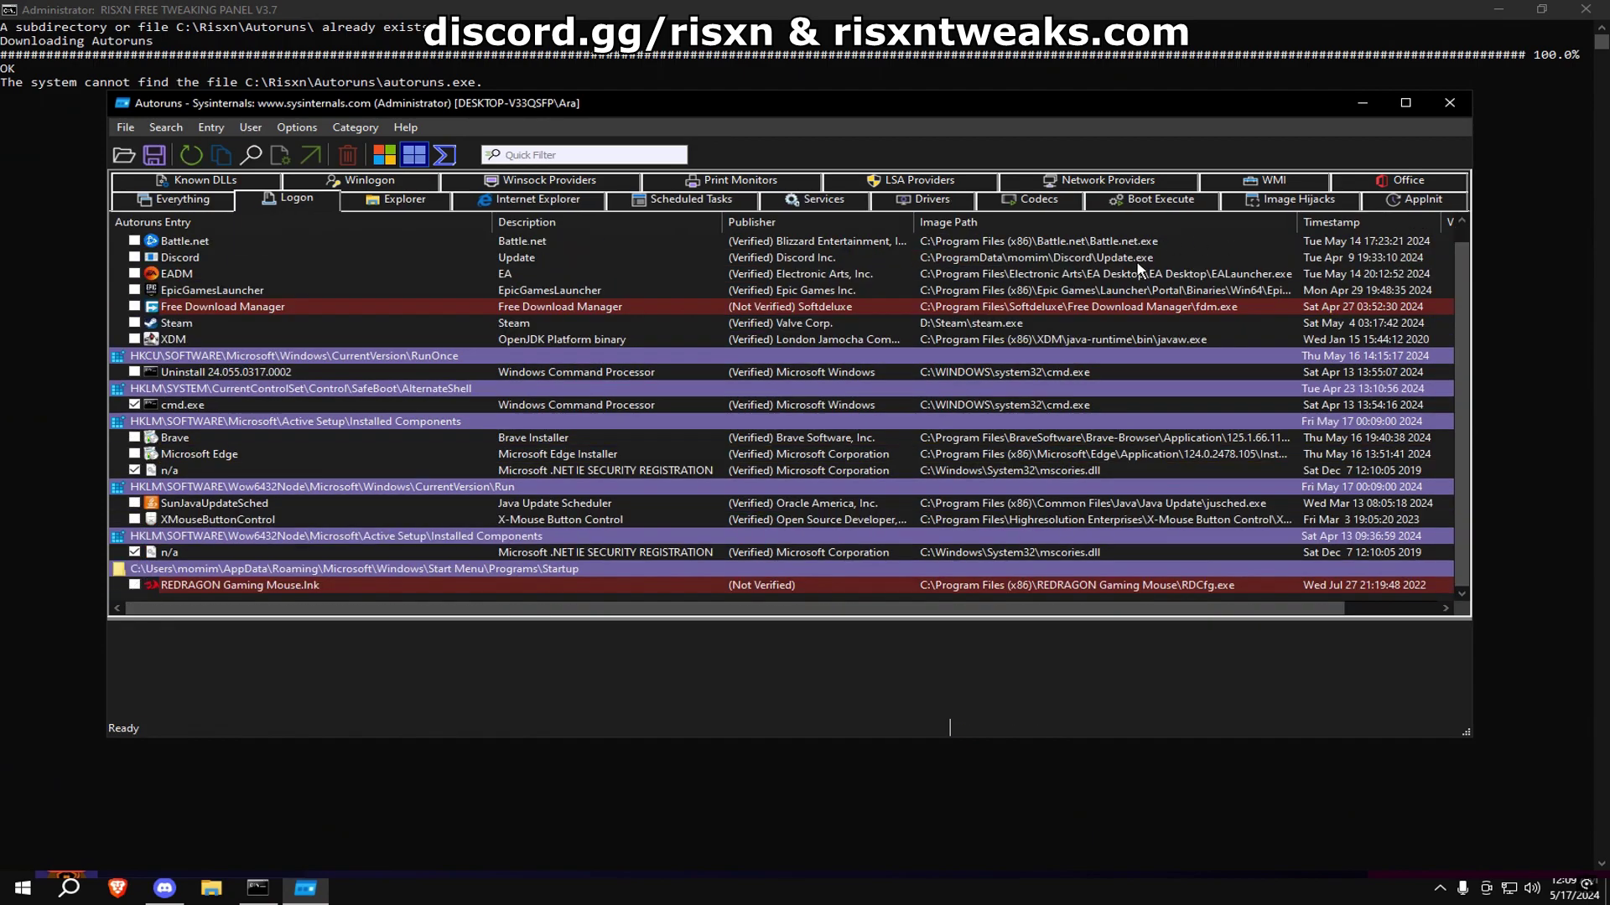
{"action": "left_click", "coordinate": [1450, 102]}
{"action": "key", "text": "Return"}
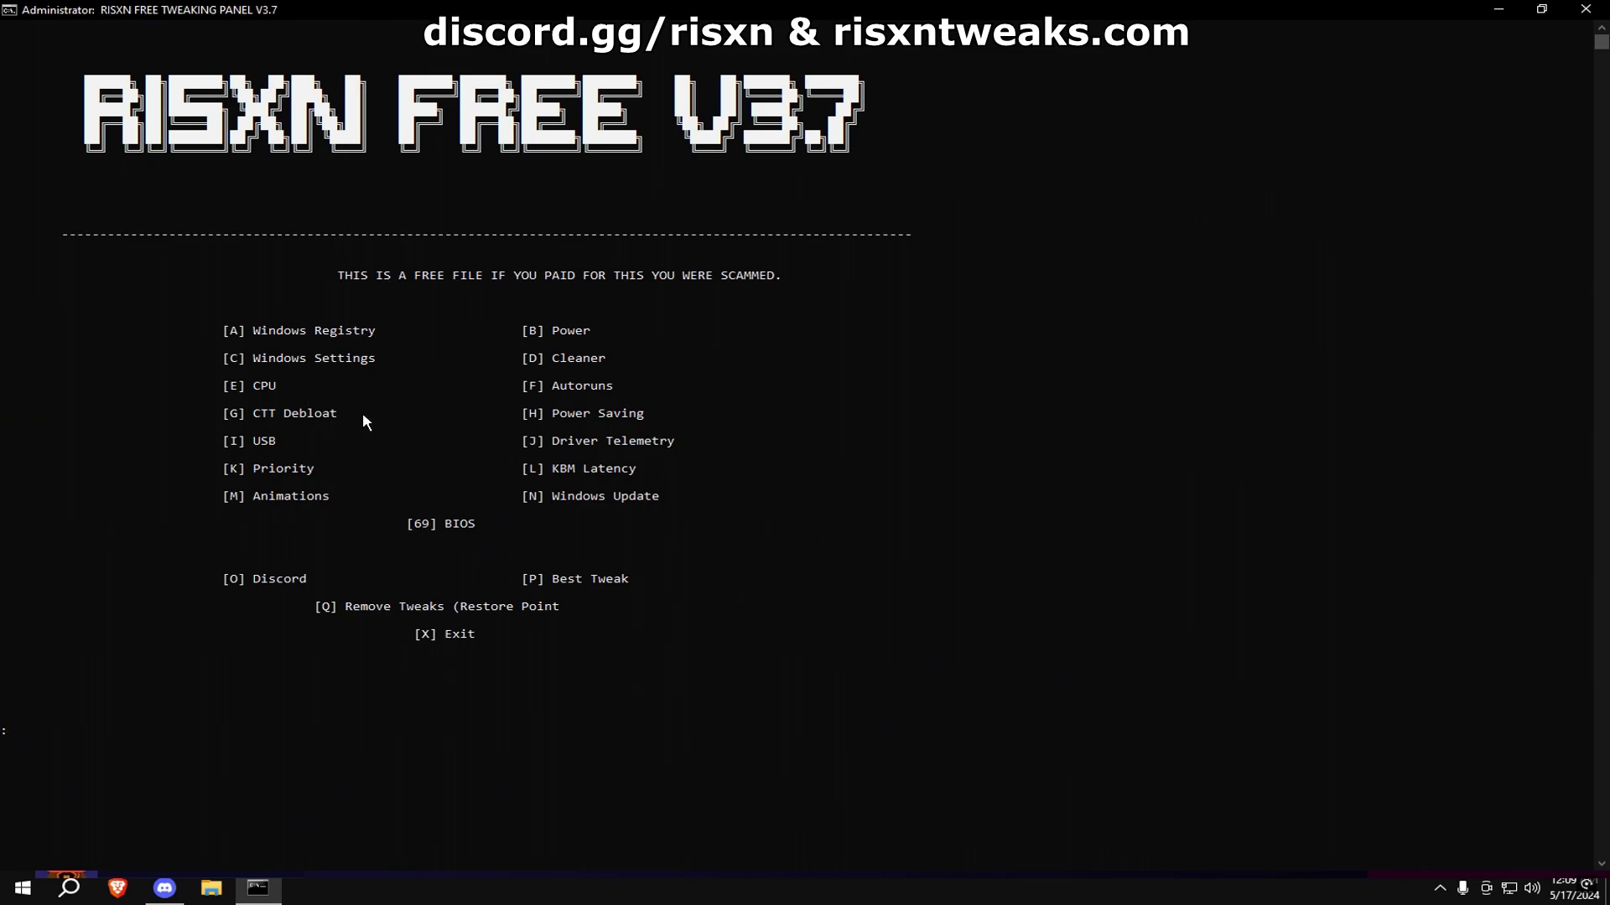
Step: Launch WinUtil with option G and select the Desktop recommended tweaks preset
{"action": "type", "text": "G"}
{"action": "key", "text": "Return"}
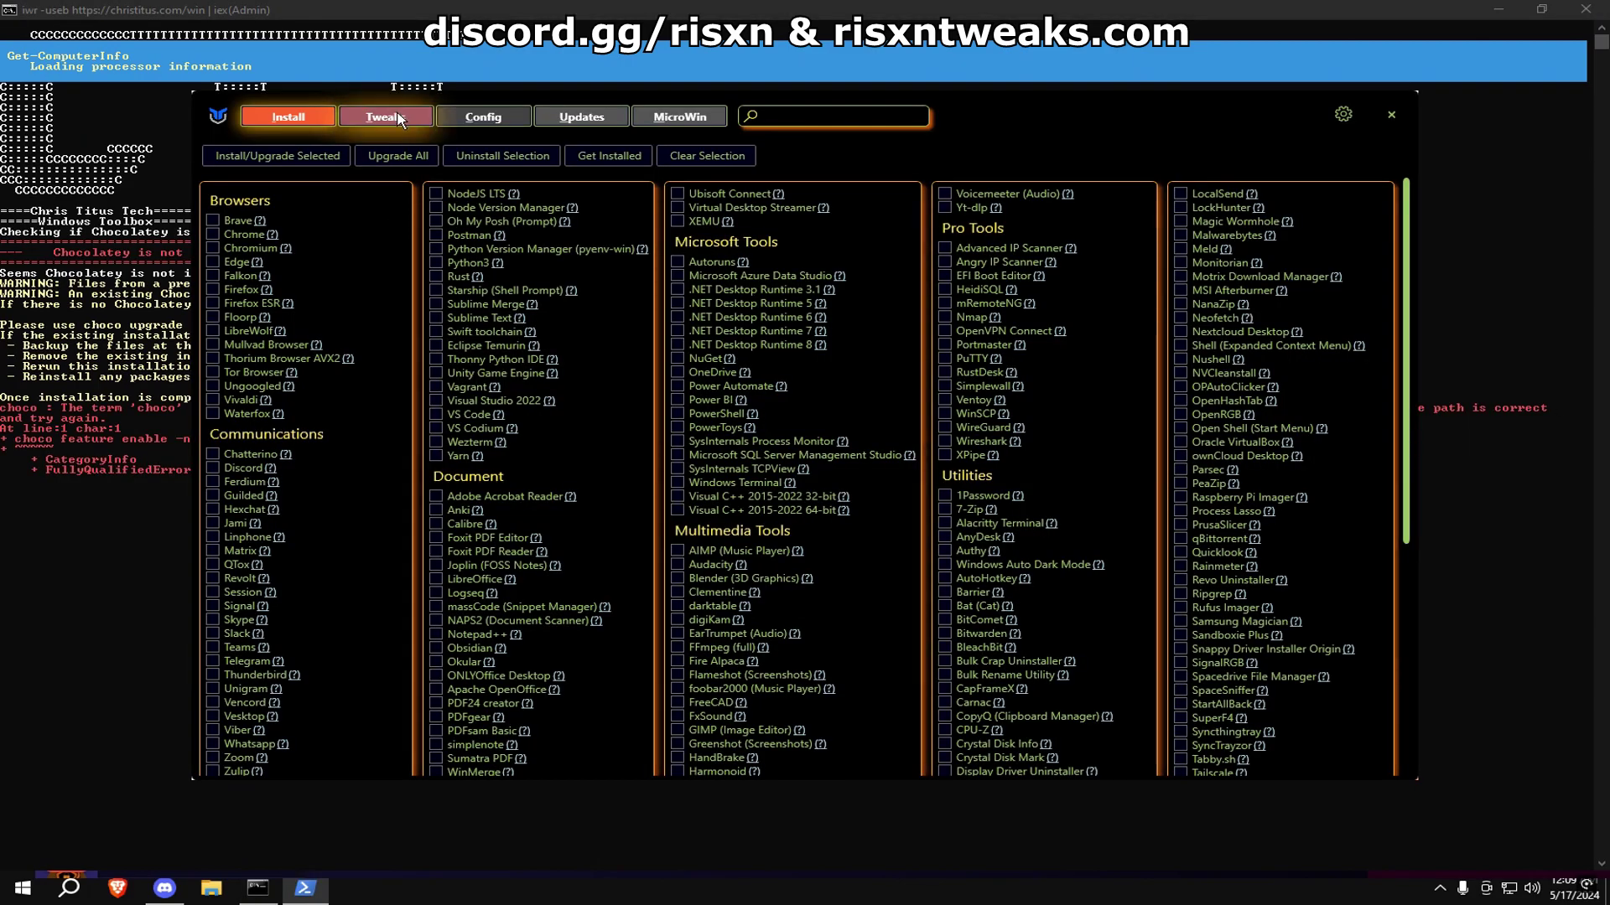
{"action": "left_click", "coordinate": [394, 116]}
{"action": "left_click", "coordinate": [395, 162]}
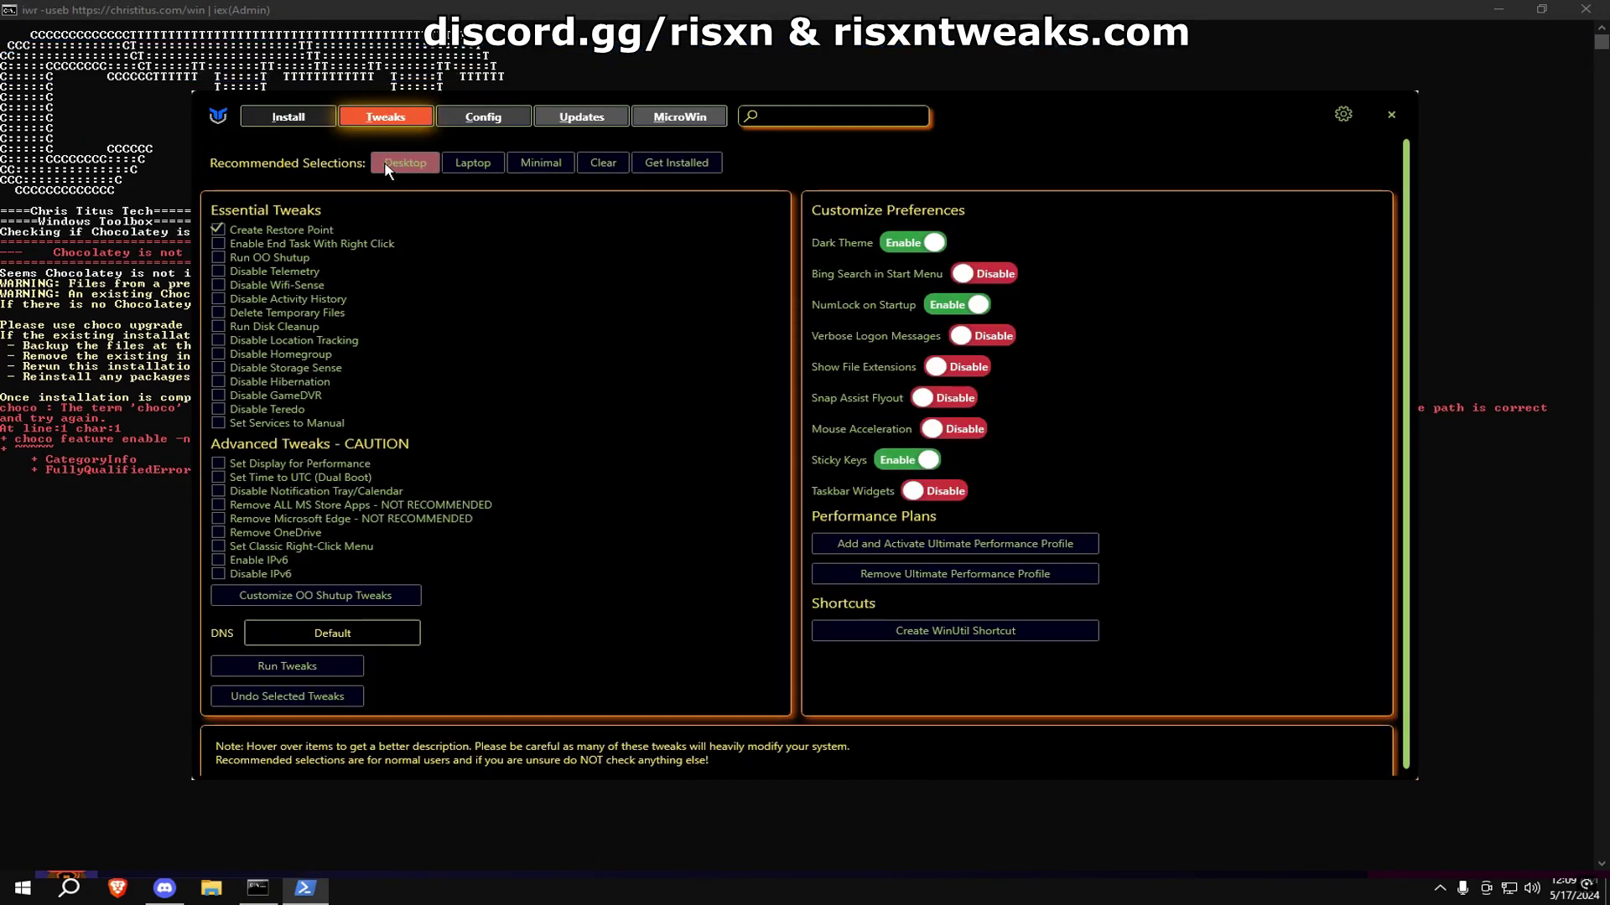
Step: Turn off NumLock on startup and Sticky Keys, run the tweaks, and close WinUtil
{"action": "left_click", "coordinate": [958, 305]}
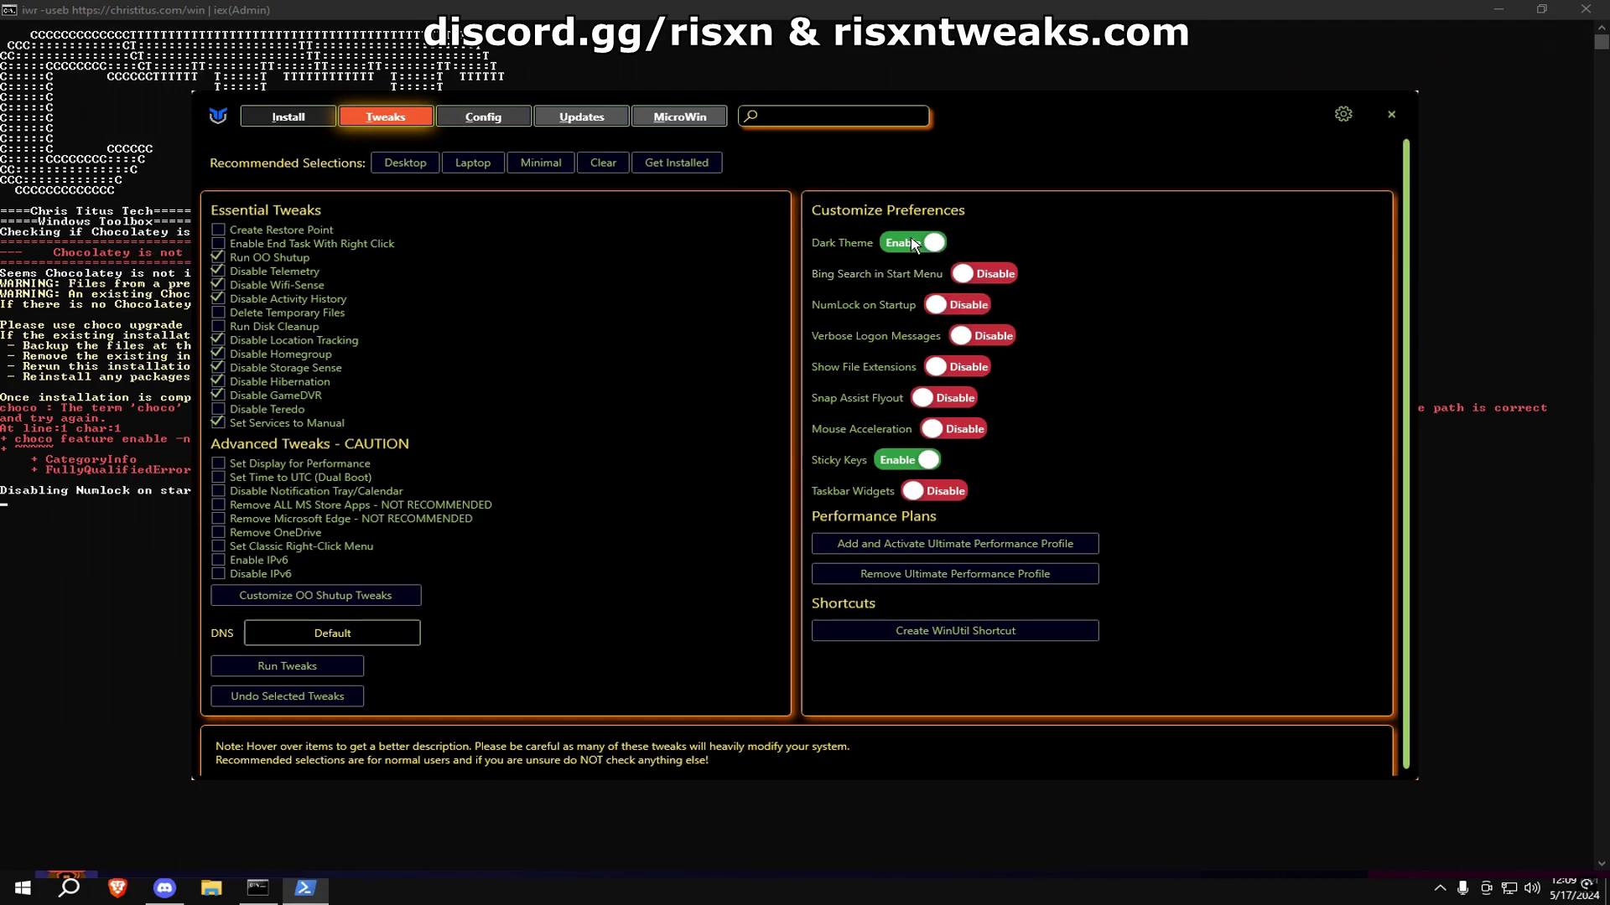
{"action": "left_click", "coordinate": [907, 459]}
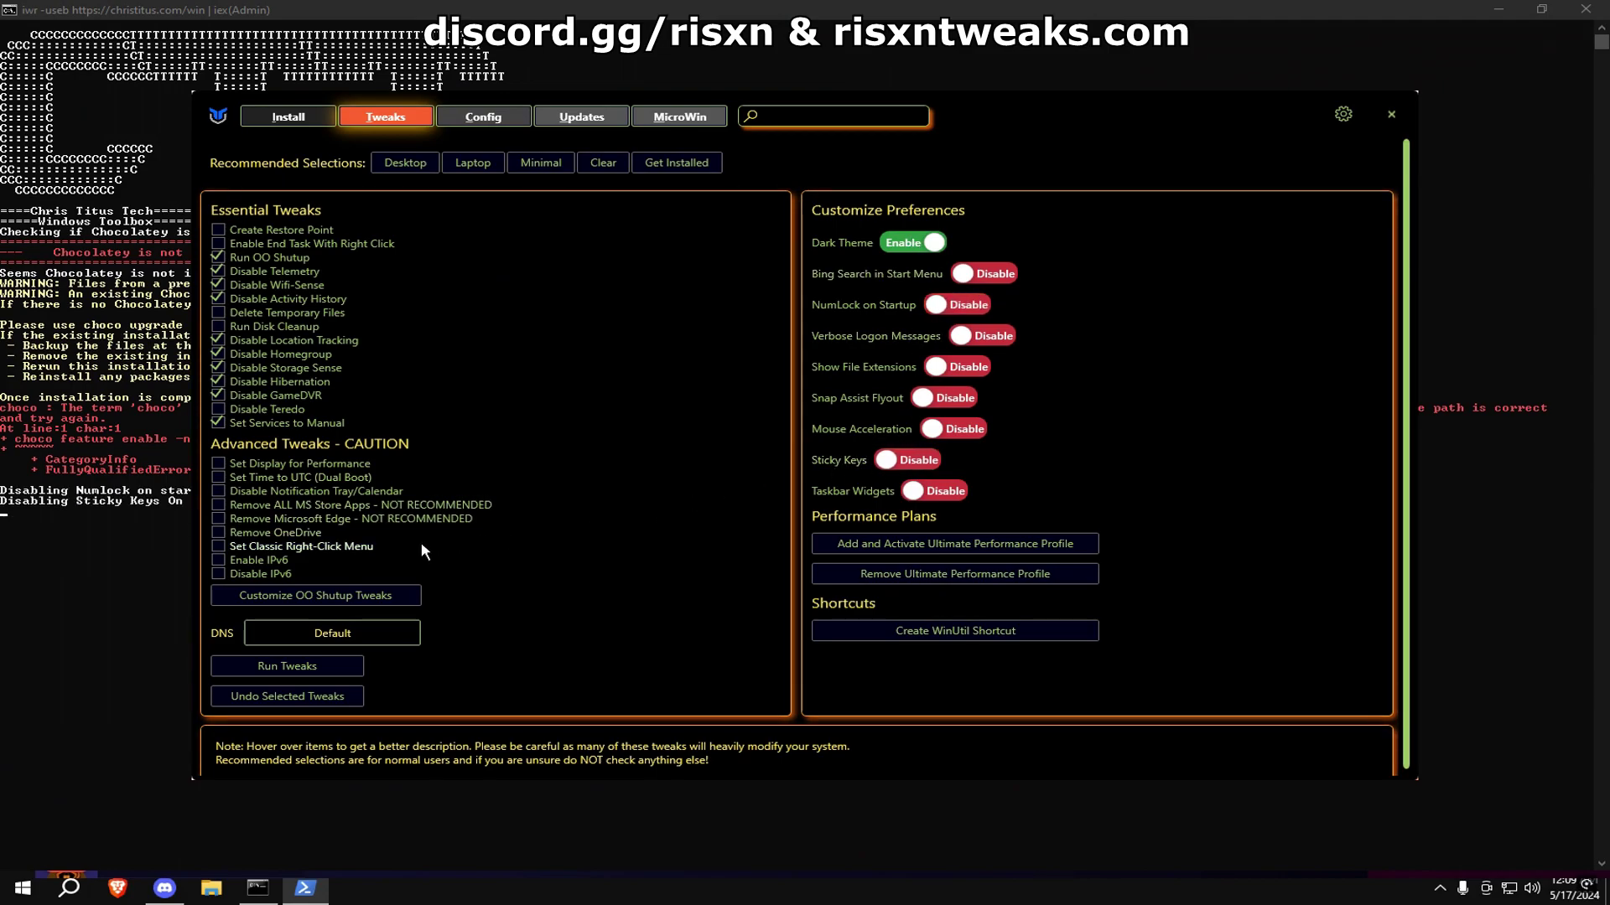
{"action": "left_click", "coordinate": [243, 666]}
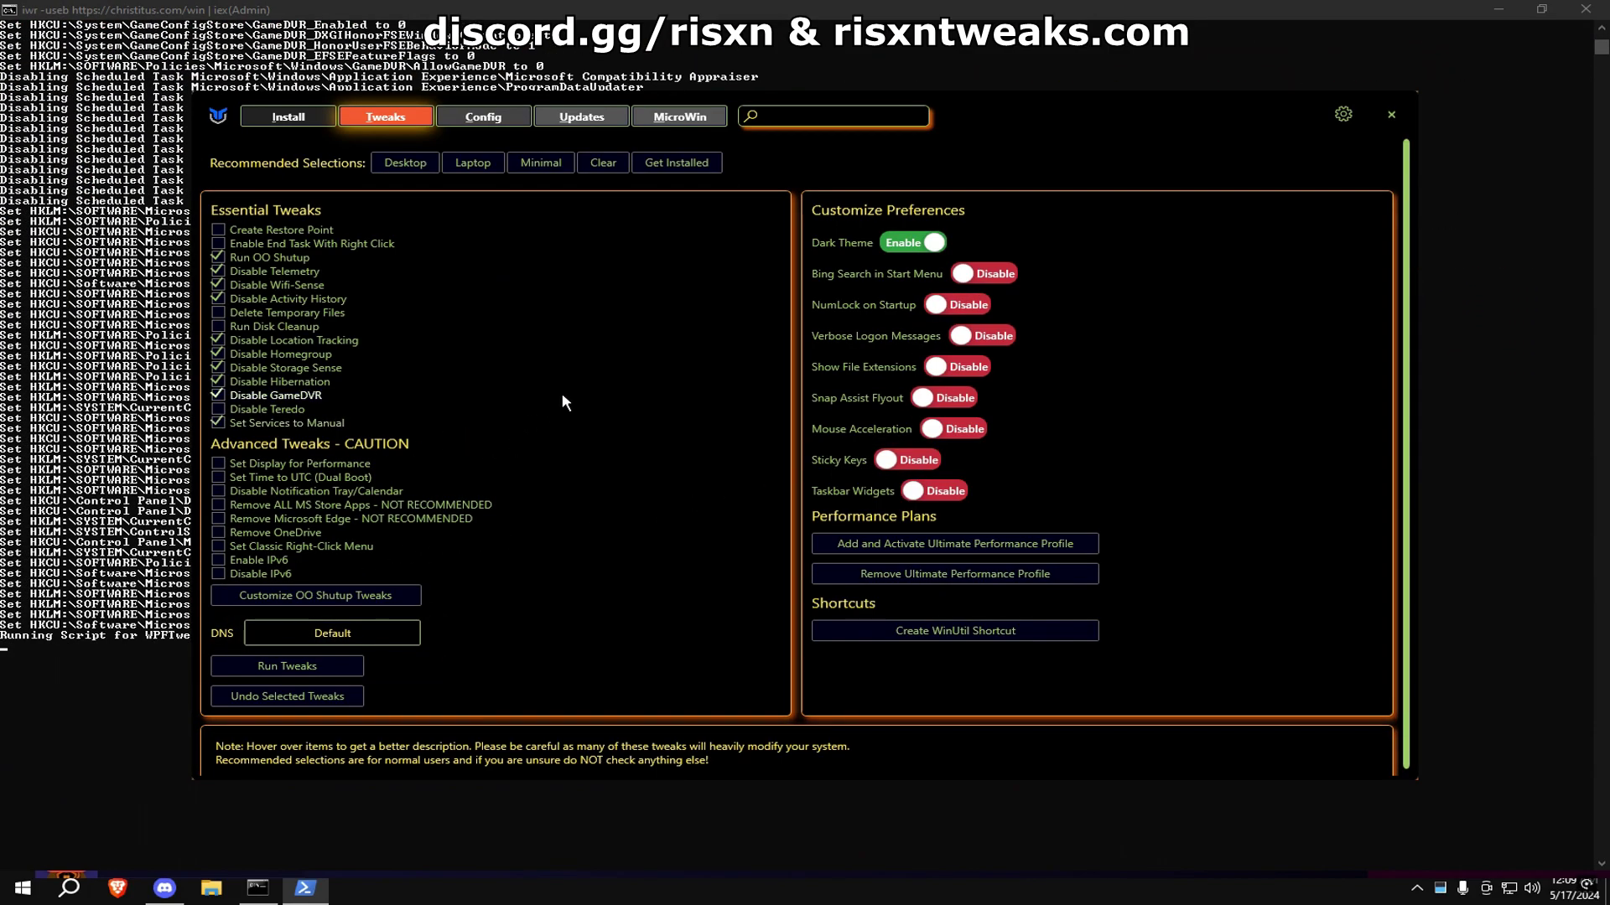
{"action": "left_click_drag", "start_coordinate": [961, 156], "coordinate": [1213, 72]}
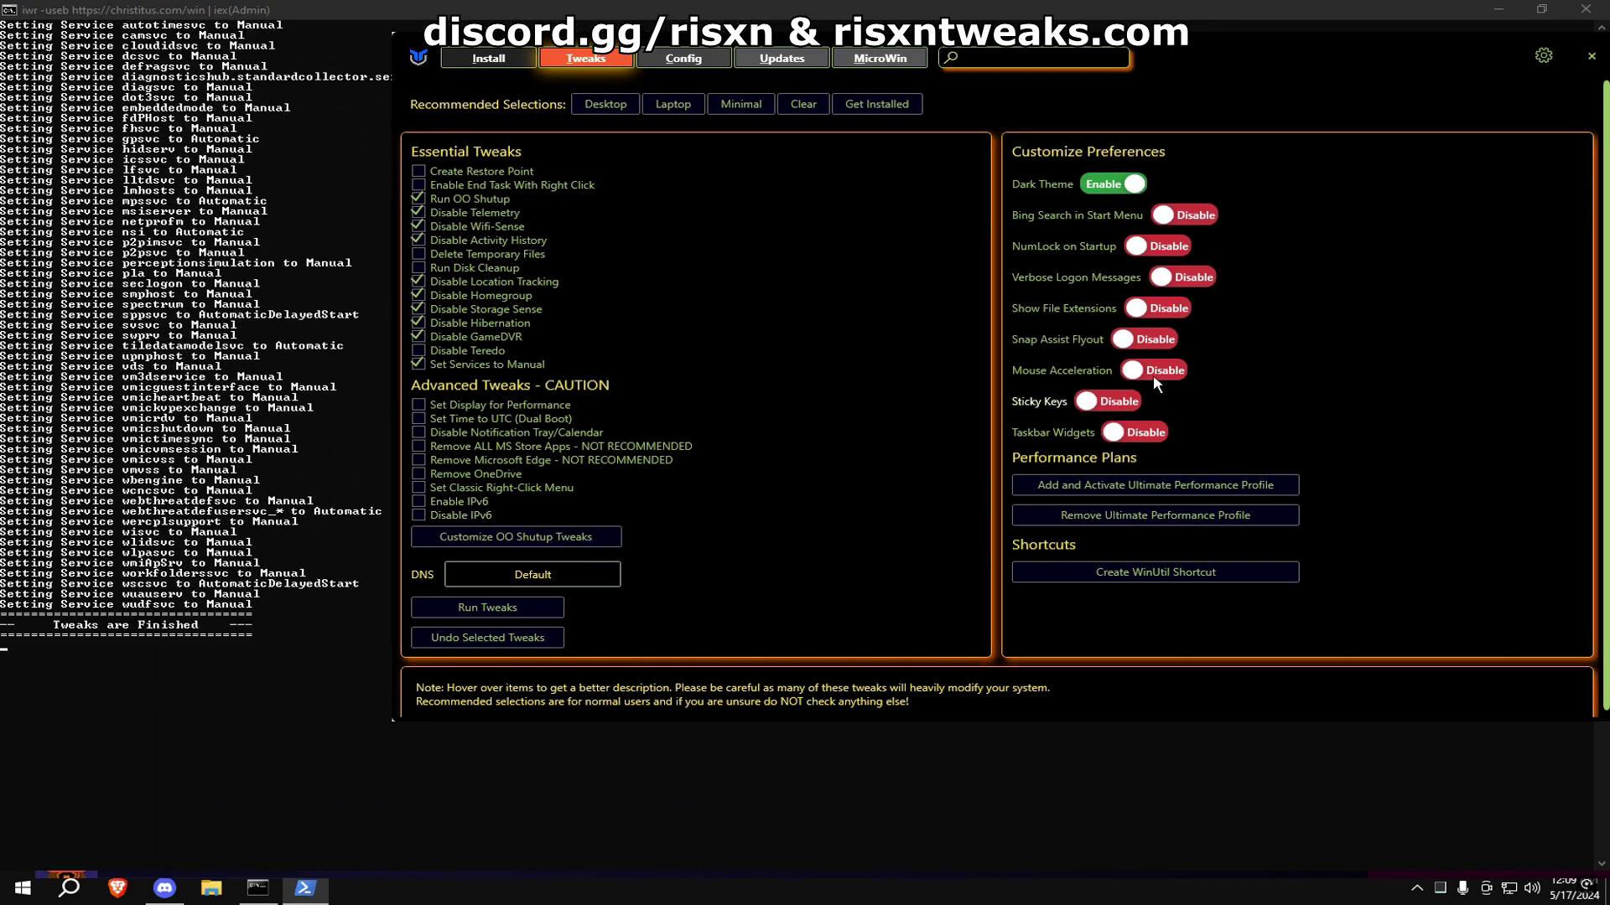
{"action": "left_click", "coordinate": [1592, 56]}
Step: Run the Power Saving (H) and USB (I) tweaks, returning to the menu
{"action": "left_click_drag", "start_coordinate": [662, 319], "coordinate": [516, 318]}
{"action": "type", "text": "h"}
{"action": "key", "text": "Return"}
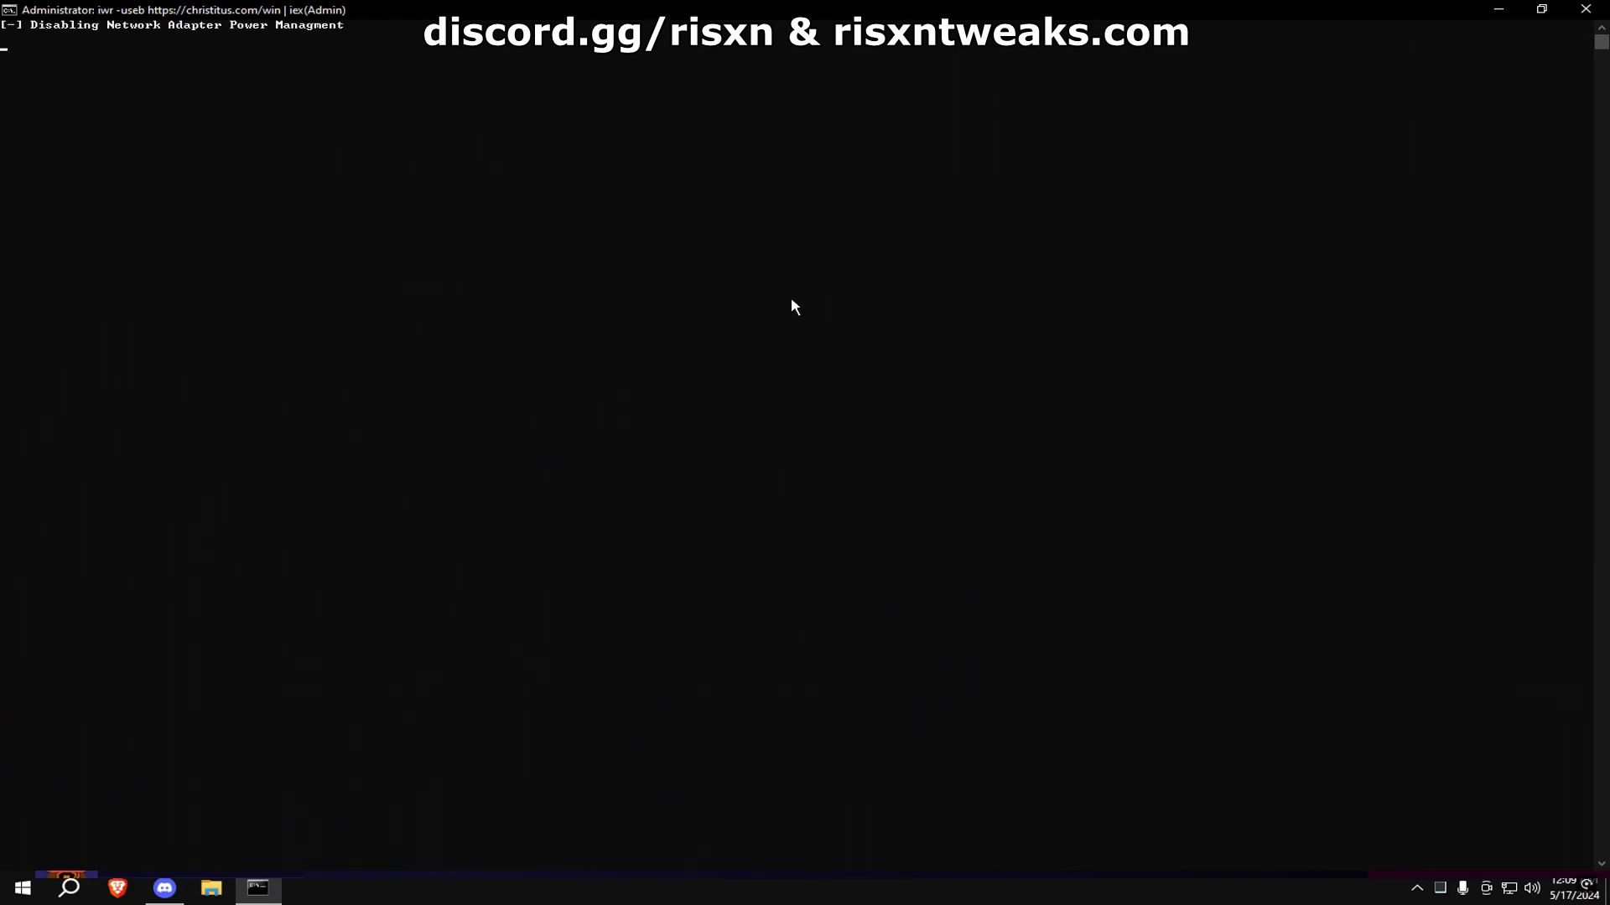
{"action": "type", "text": "i"}
{"action": "key", "text": "Return"}
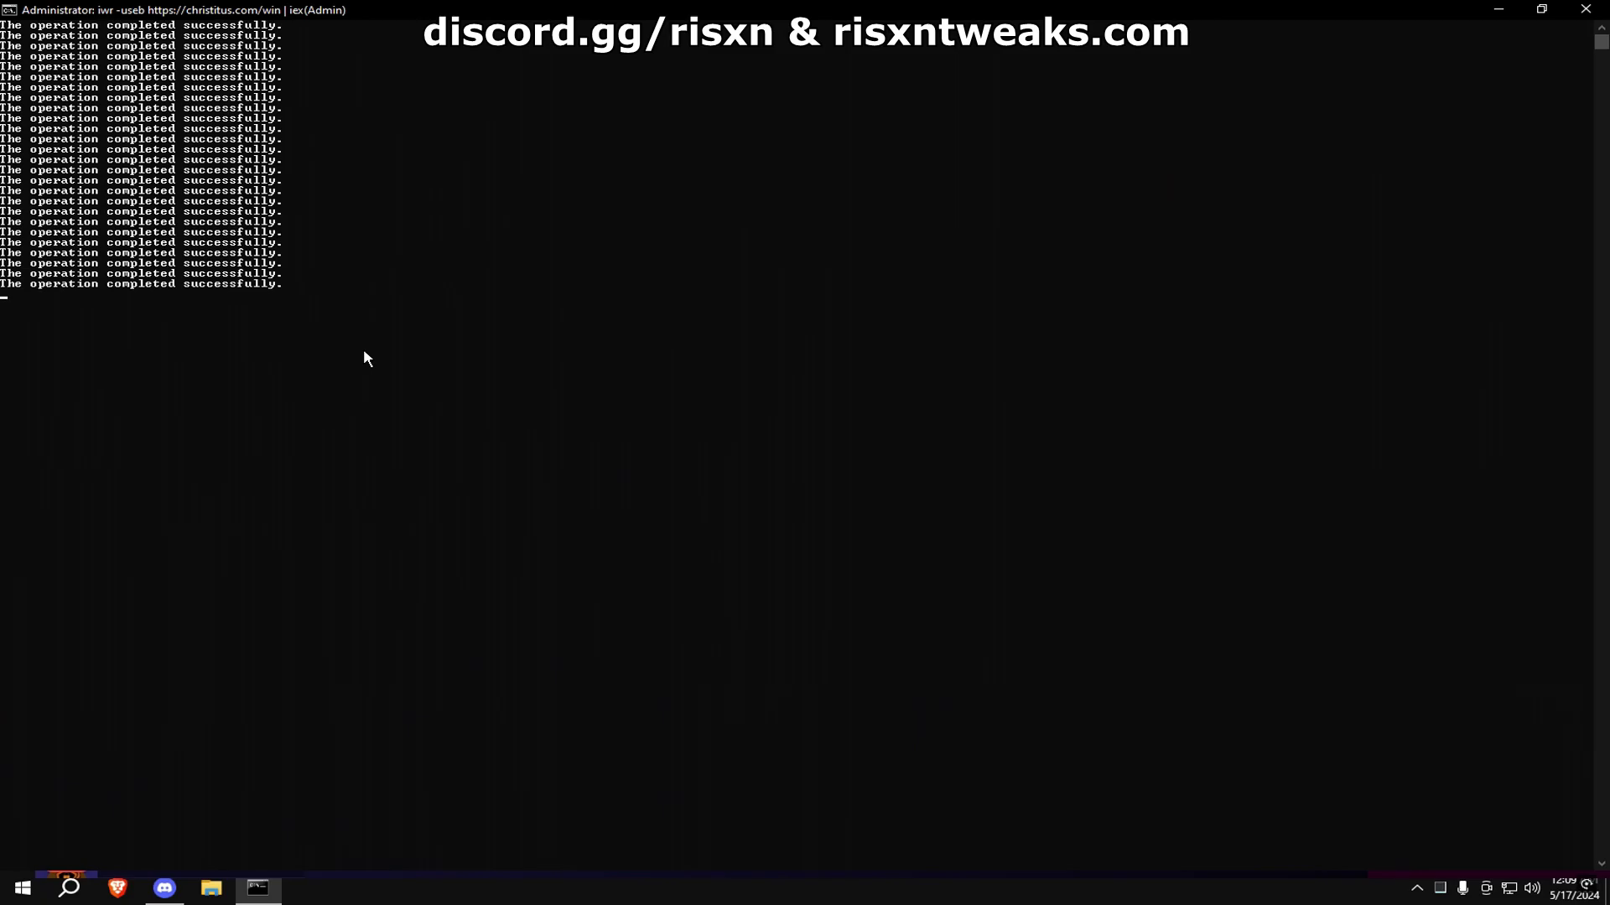
{"action": "key", "text": "Return"}
Step: Run the Driver Telemetry (J), Priority (K) and KBM Latency (L) tweaks, returning to the menu
{"action": "left_click", "coordinate": [535, 336]}
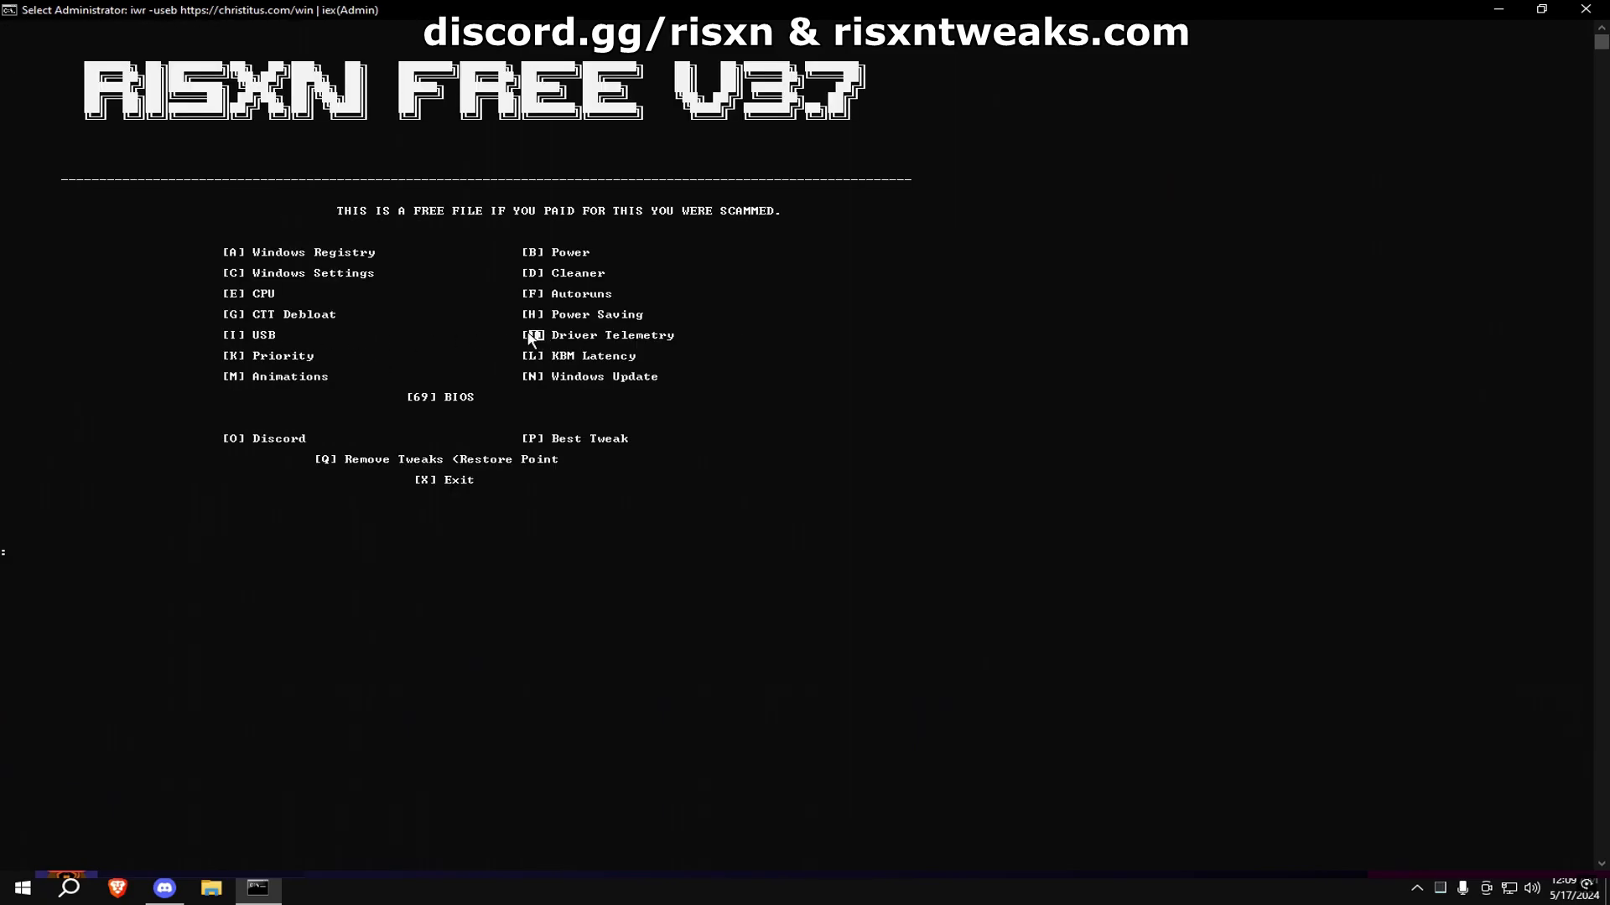
{"action": "type", "text": "j"}
{"action": "key", "text": "Return"}
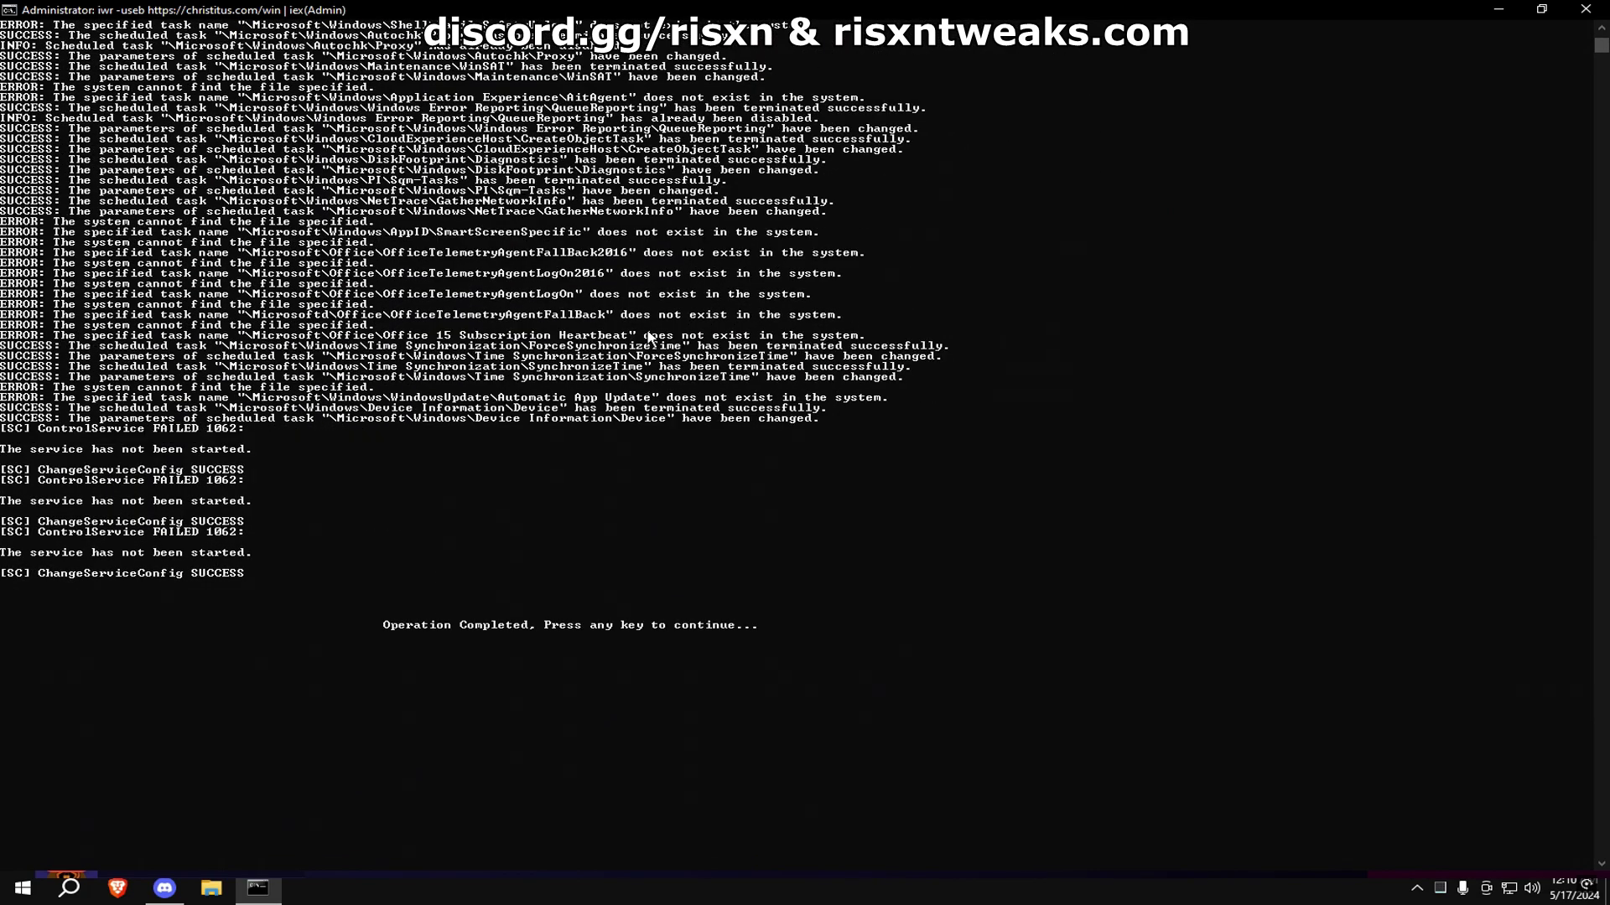
{"action": "key", "text": "Return"}
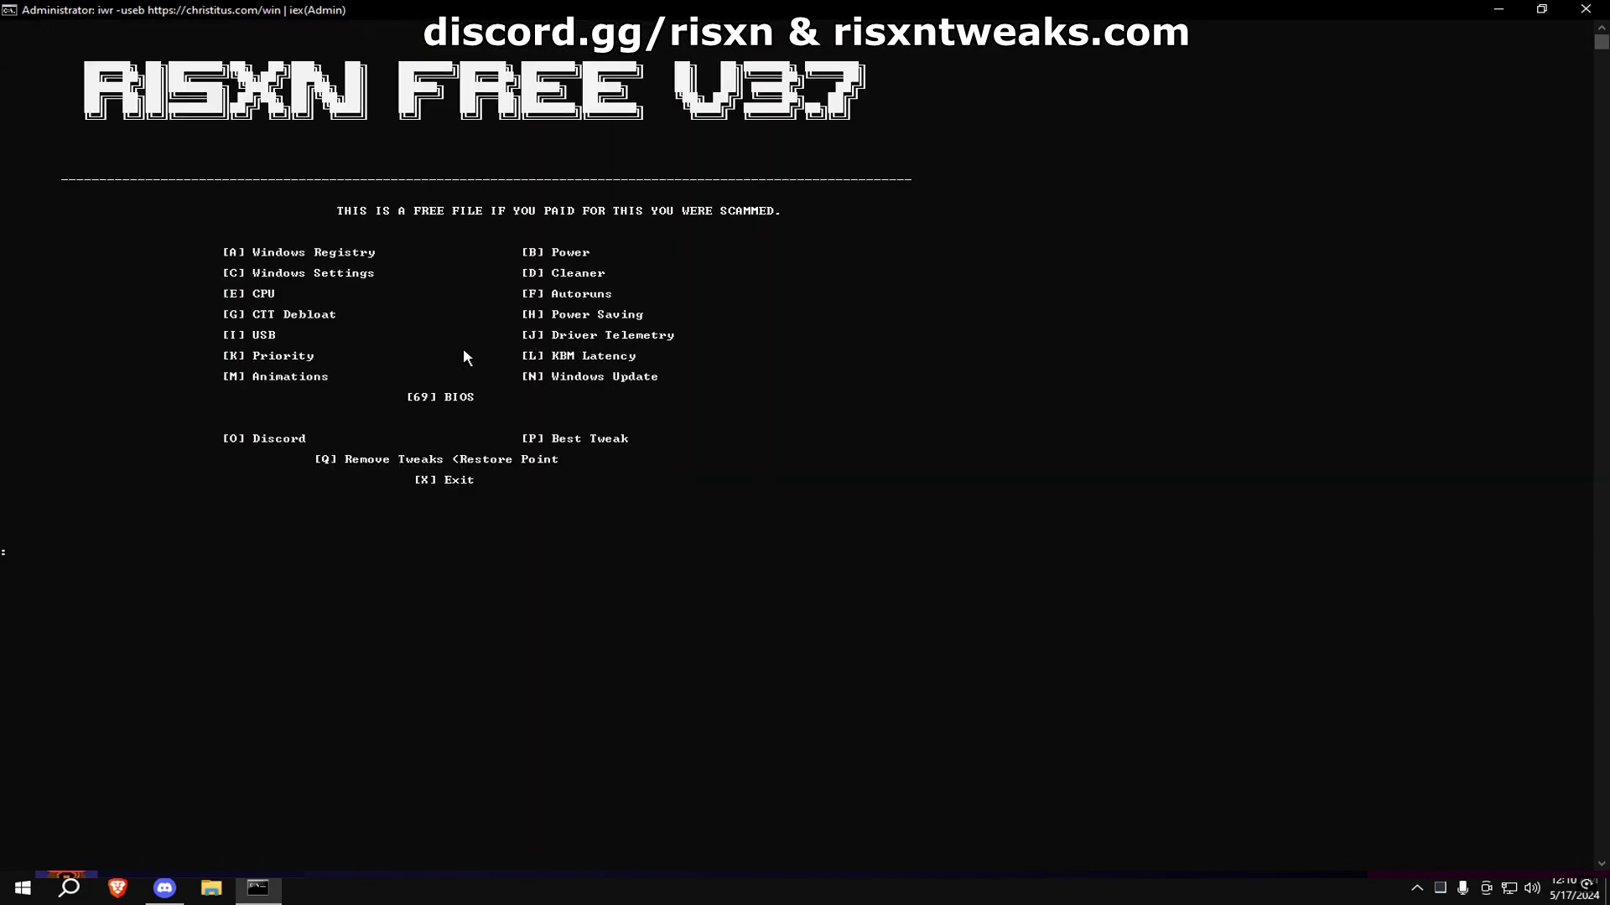
{"action": "type", "text": "k"}
{"action": "key", "text": "Return"}
{"action": "key", "text": "Return"}
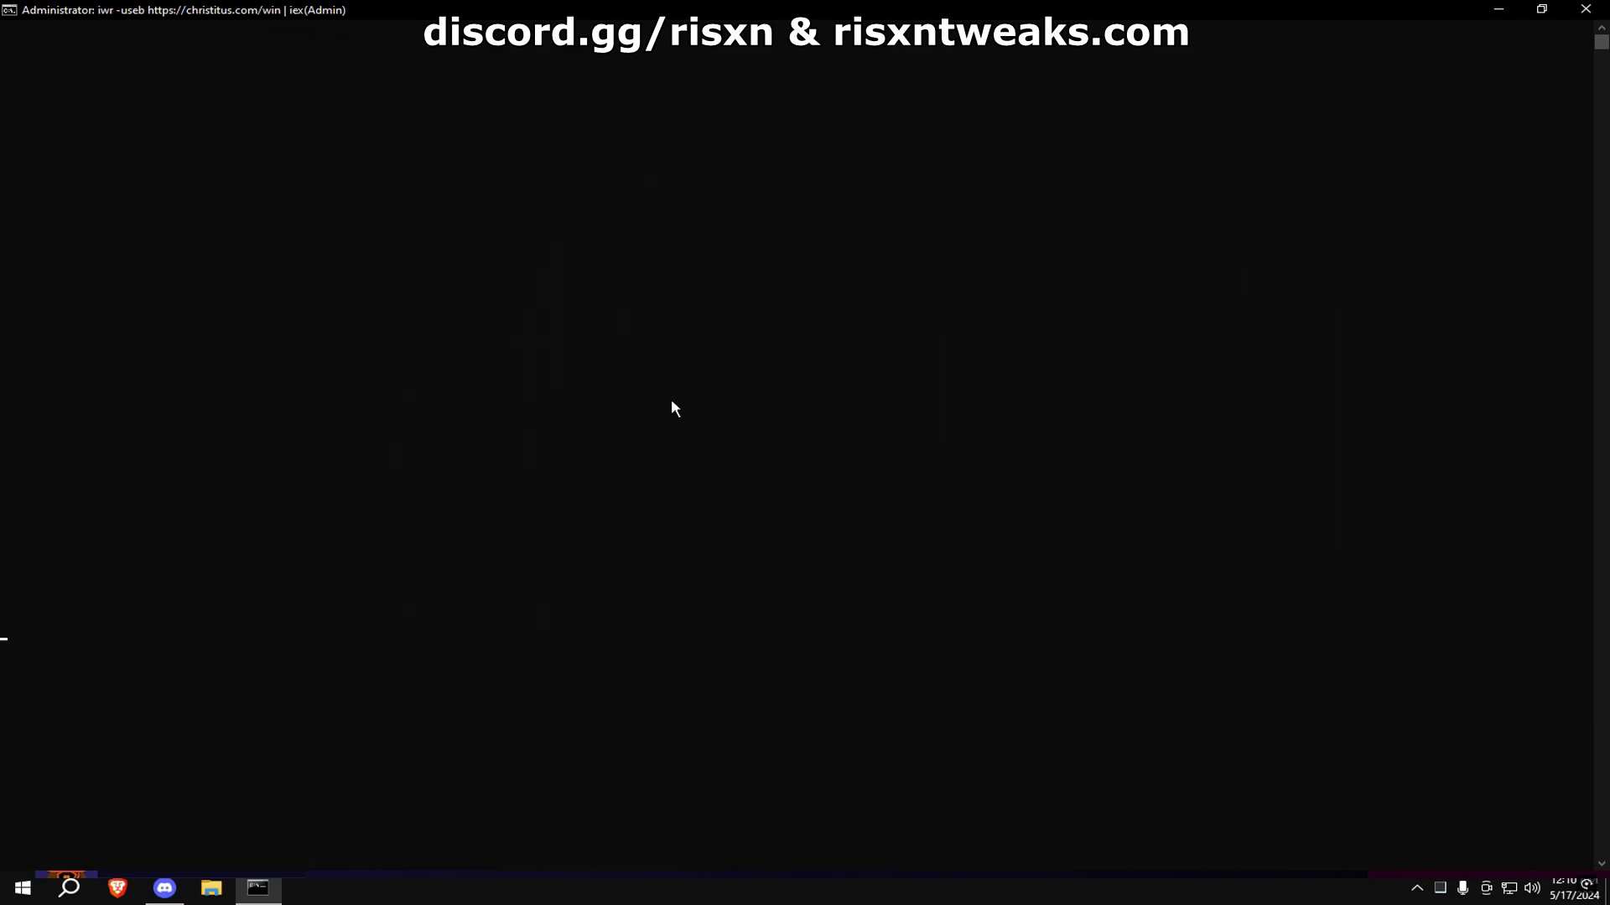
{"action": "type", "text": "l"}
{"action": "key", "text": "Return"}
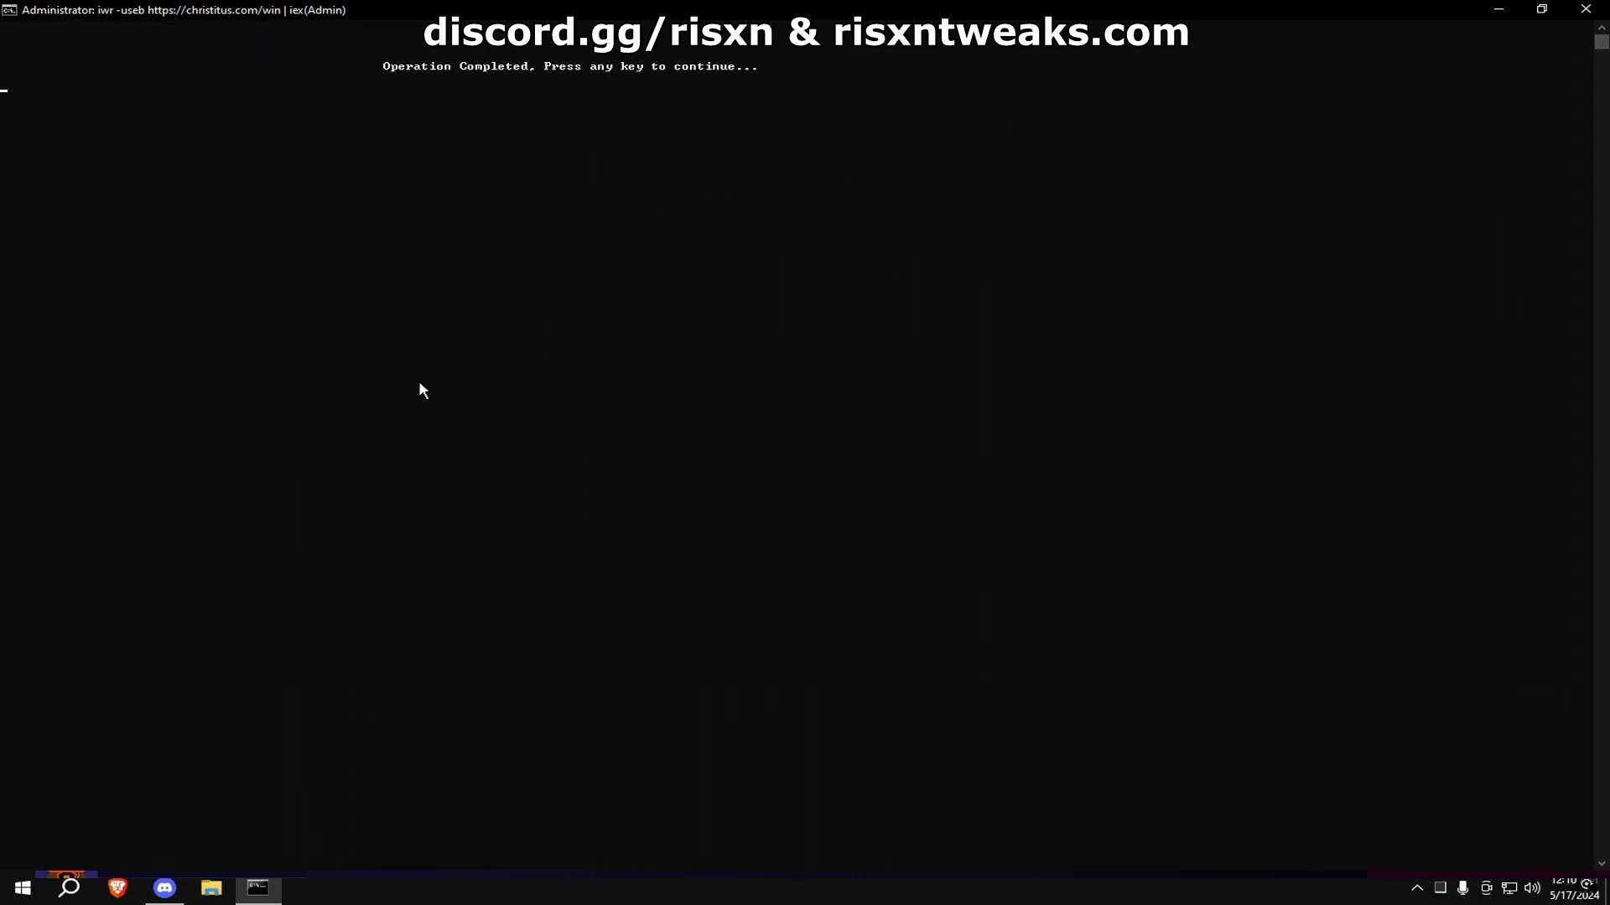
{"action": "key", "text": "Return"}
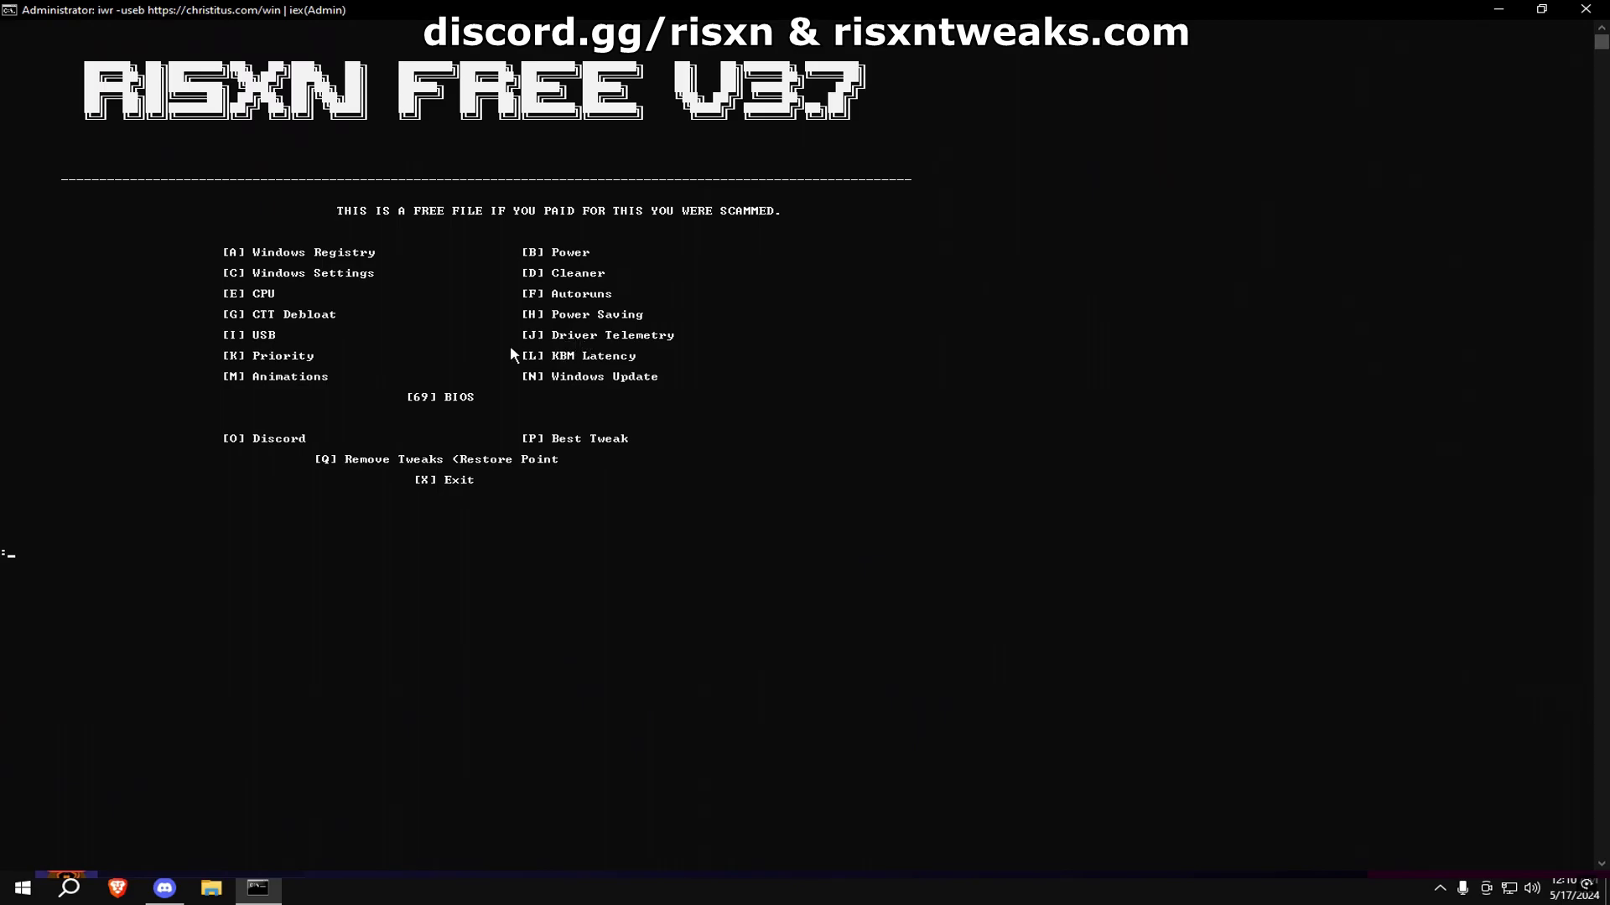
Step: Run the Animations tweak (M) and accept the custom visual effects in Performance Options
{"action": "type", "text": "m"}
{"action": "key", "text": "Return"}
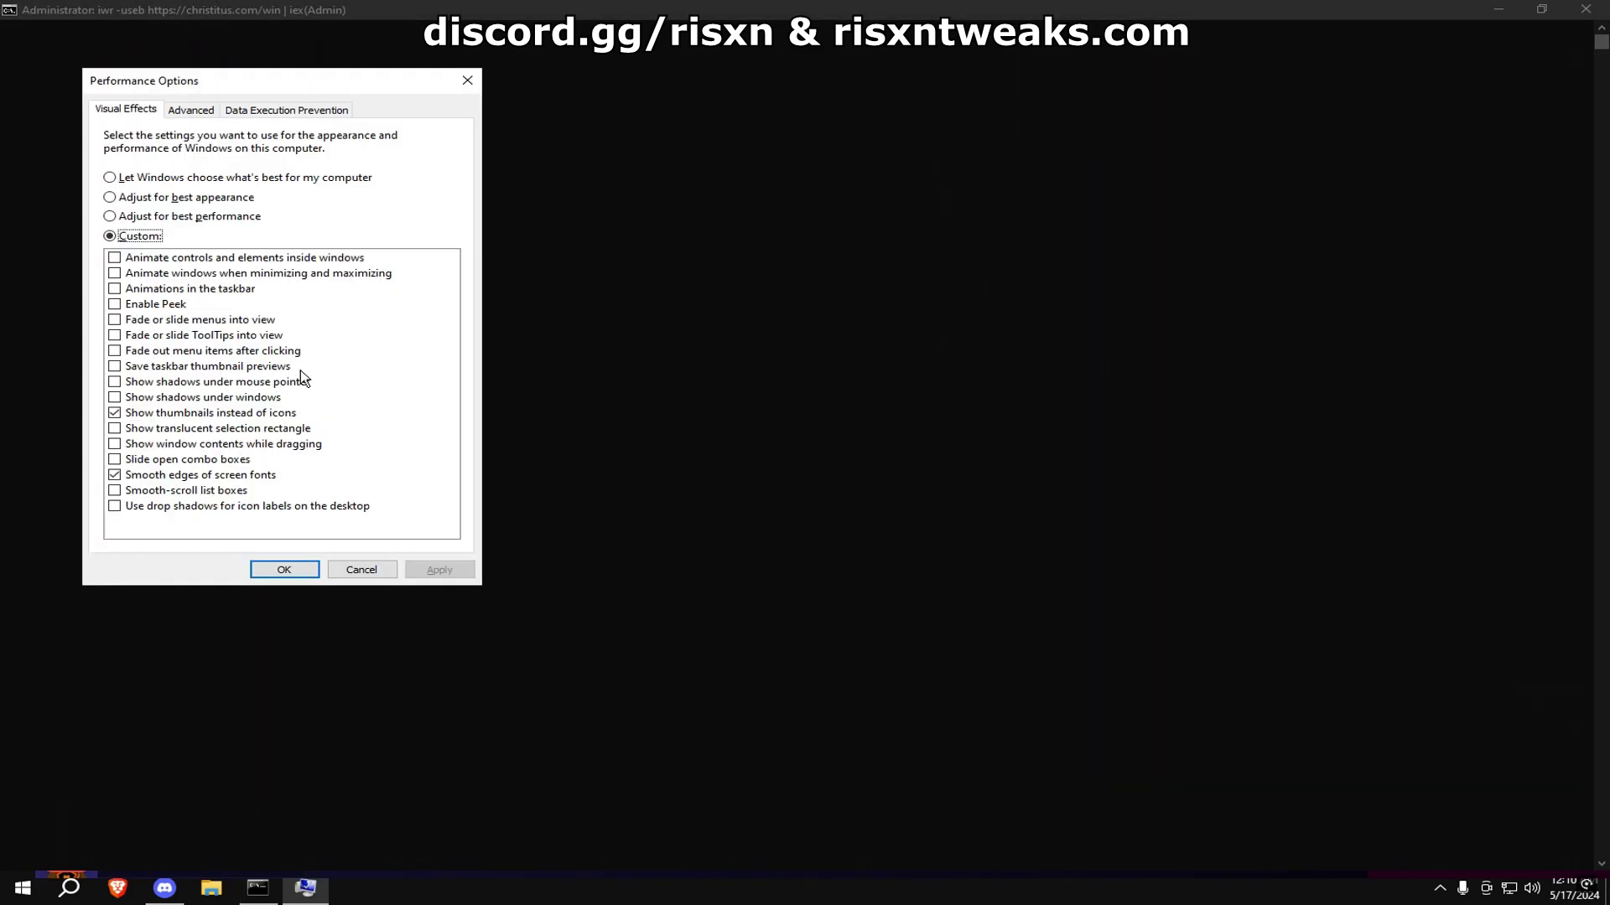
{"action": "left_click", "coordinate": [282, 568]}
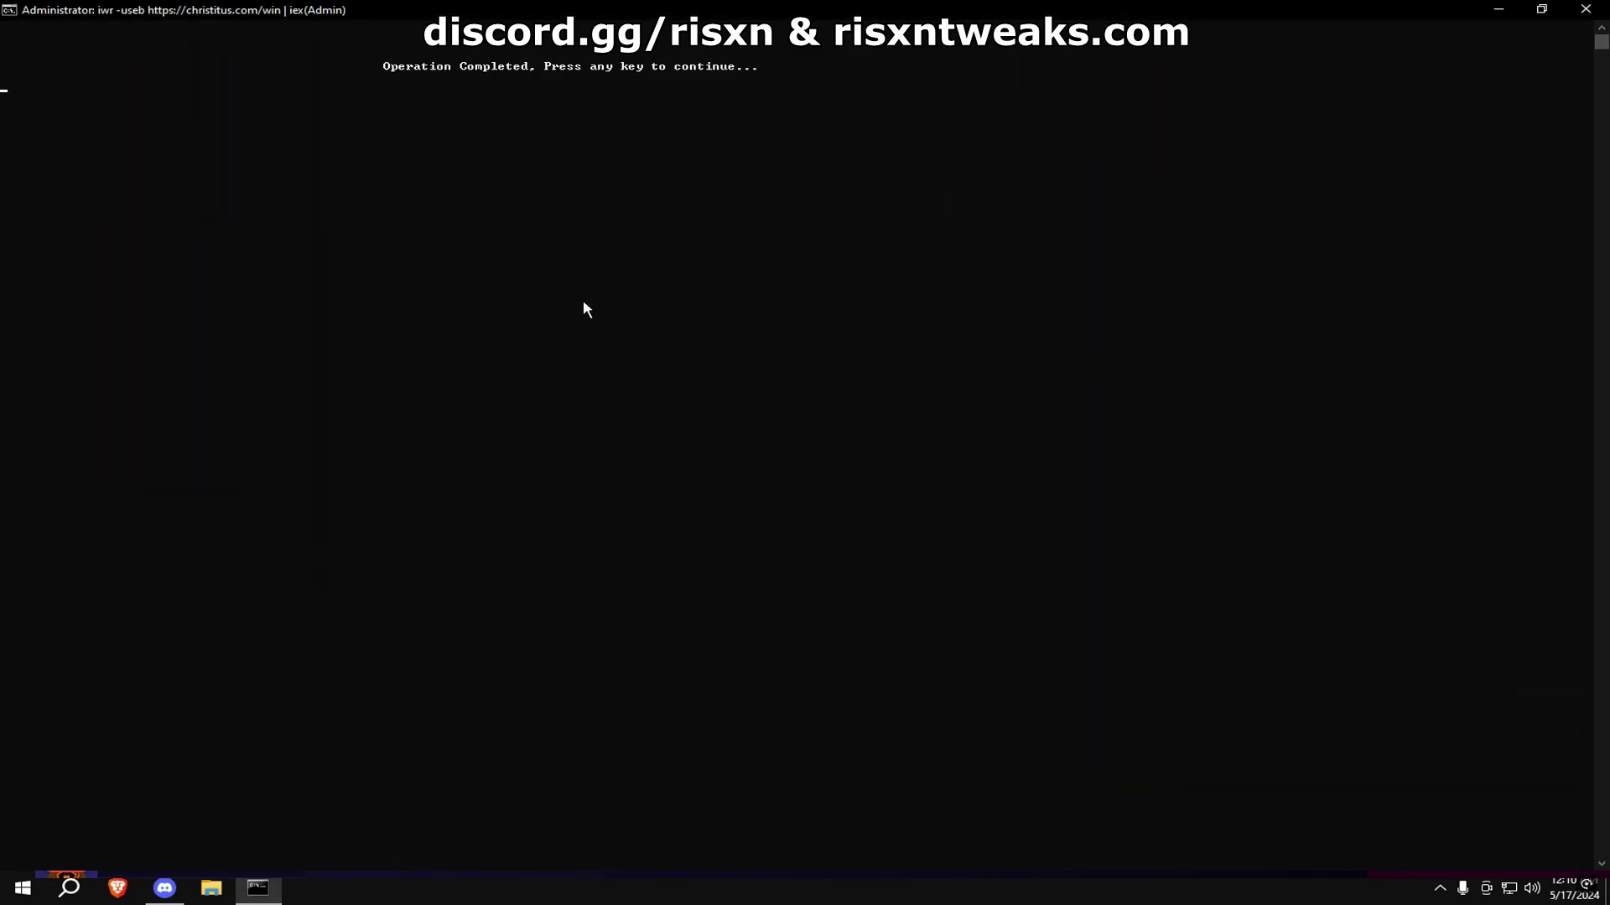
{"action": "key", "text": "Return"}
Step: Run the Windows Update tweak (N), then return to the menu and enter M again
{"action": "type", "text": "N"}
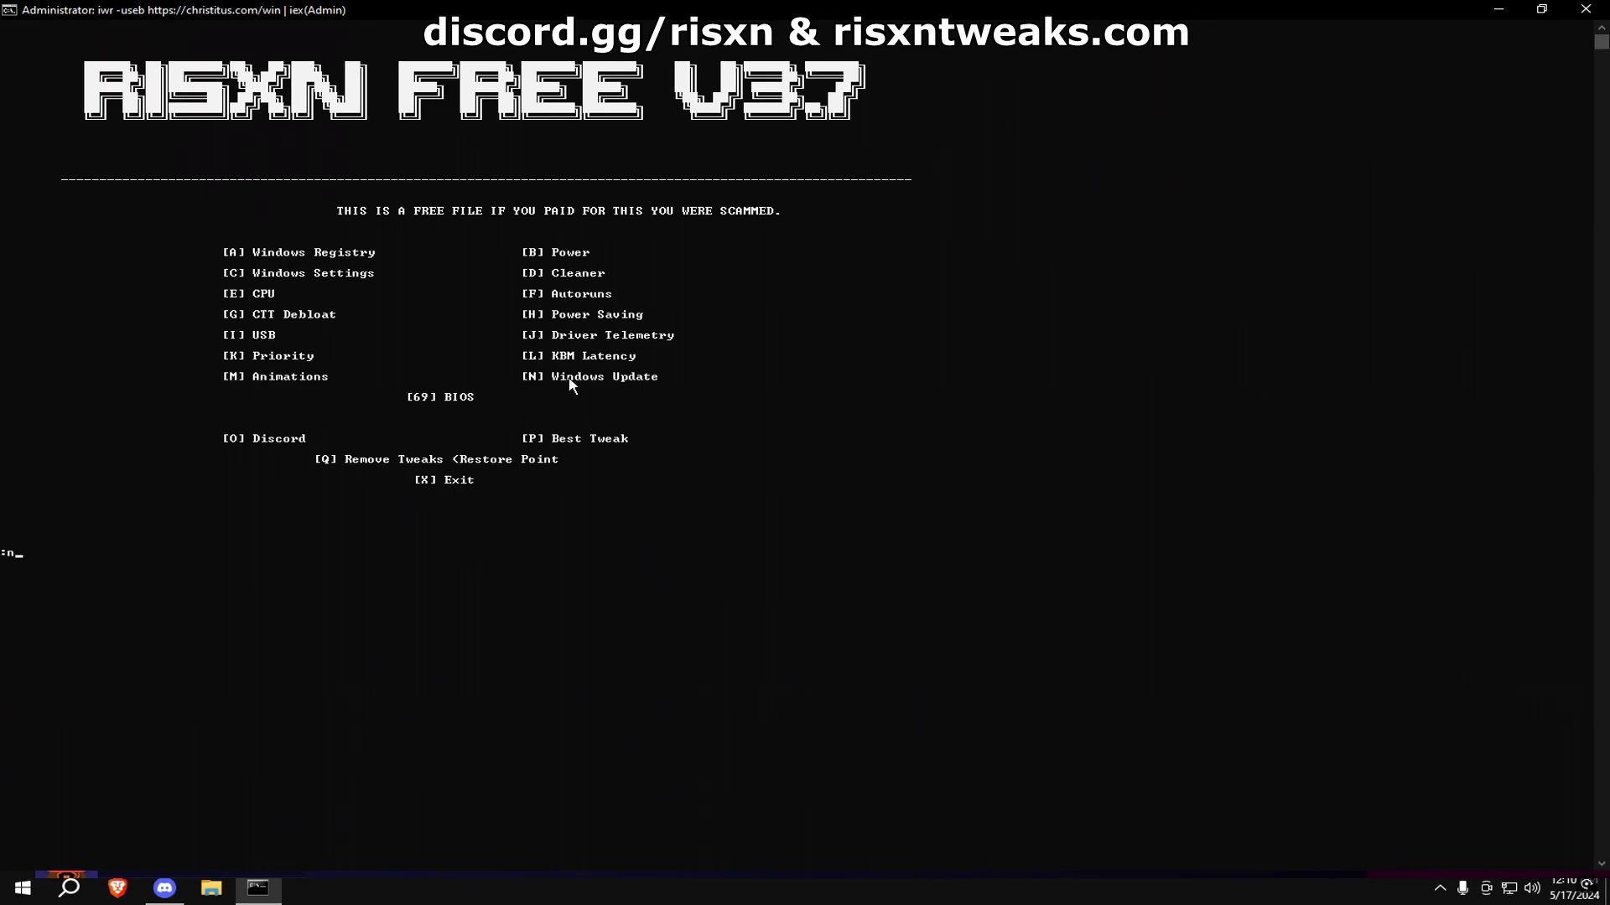
{"action": "key", "text": "Return"}
{"action": "key", "text": "Return"}
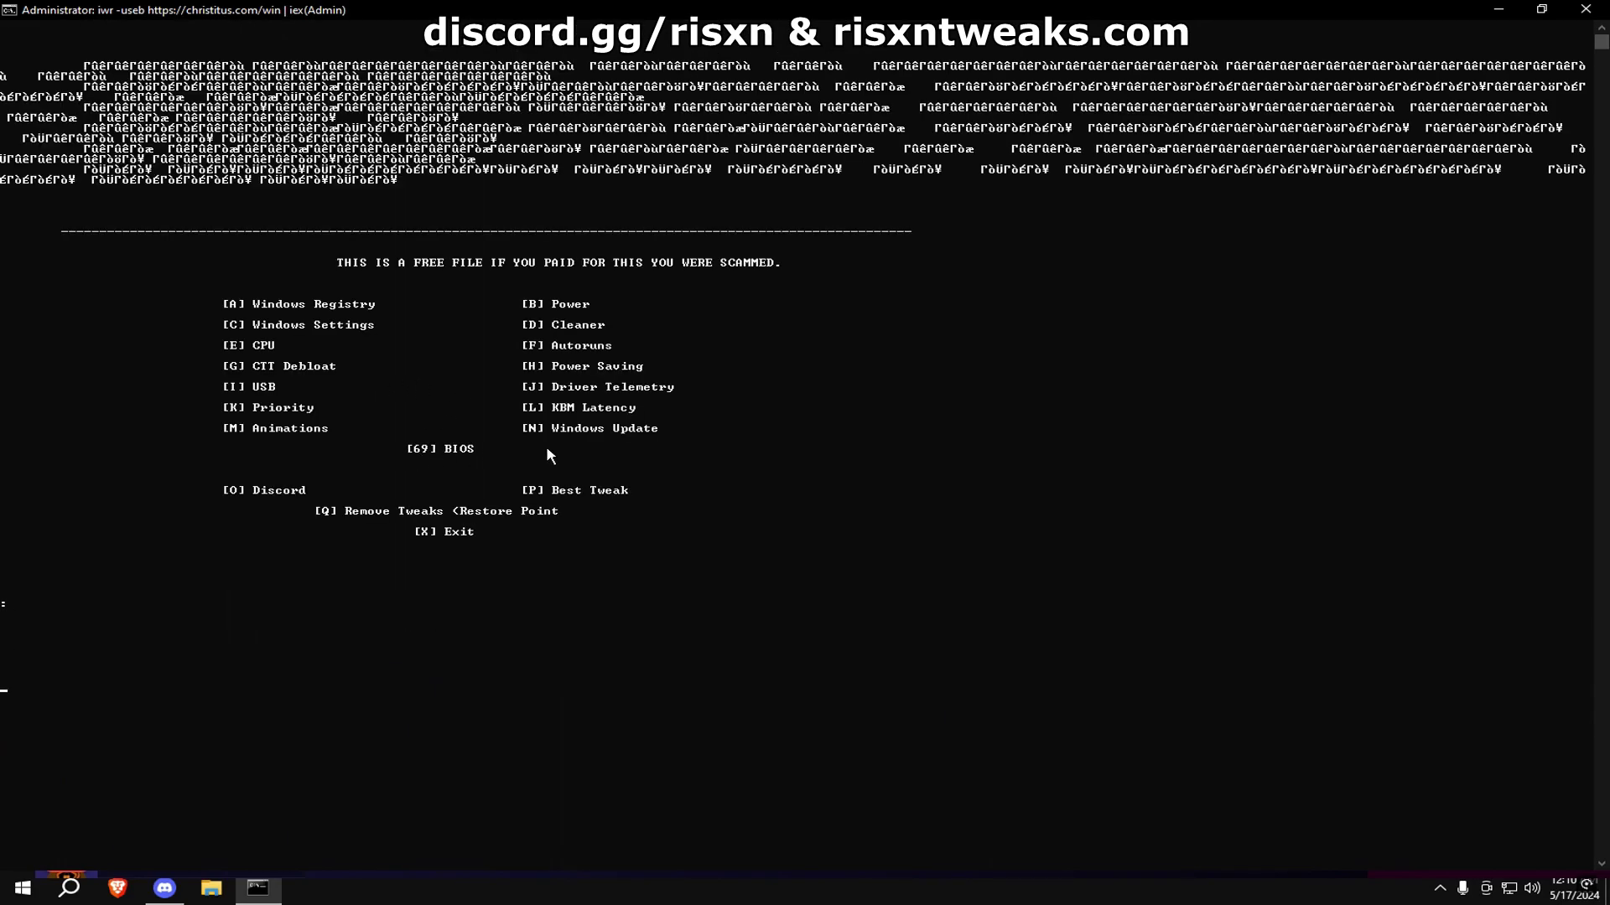
{"action": "type", "text": "M"}
{"action": "key", "text": "Return"}
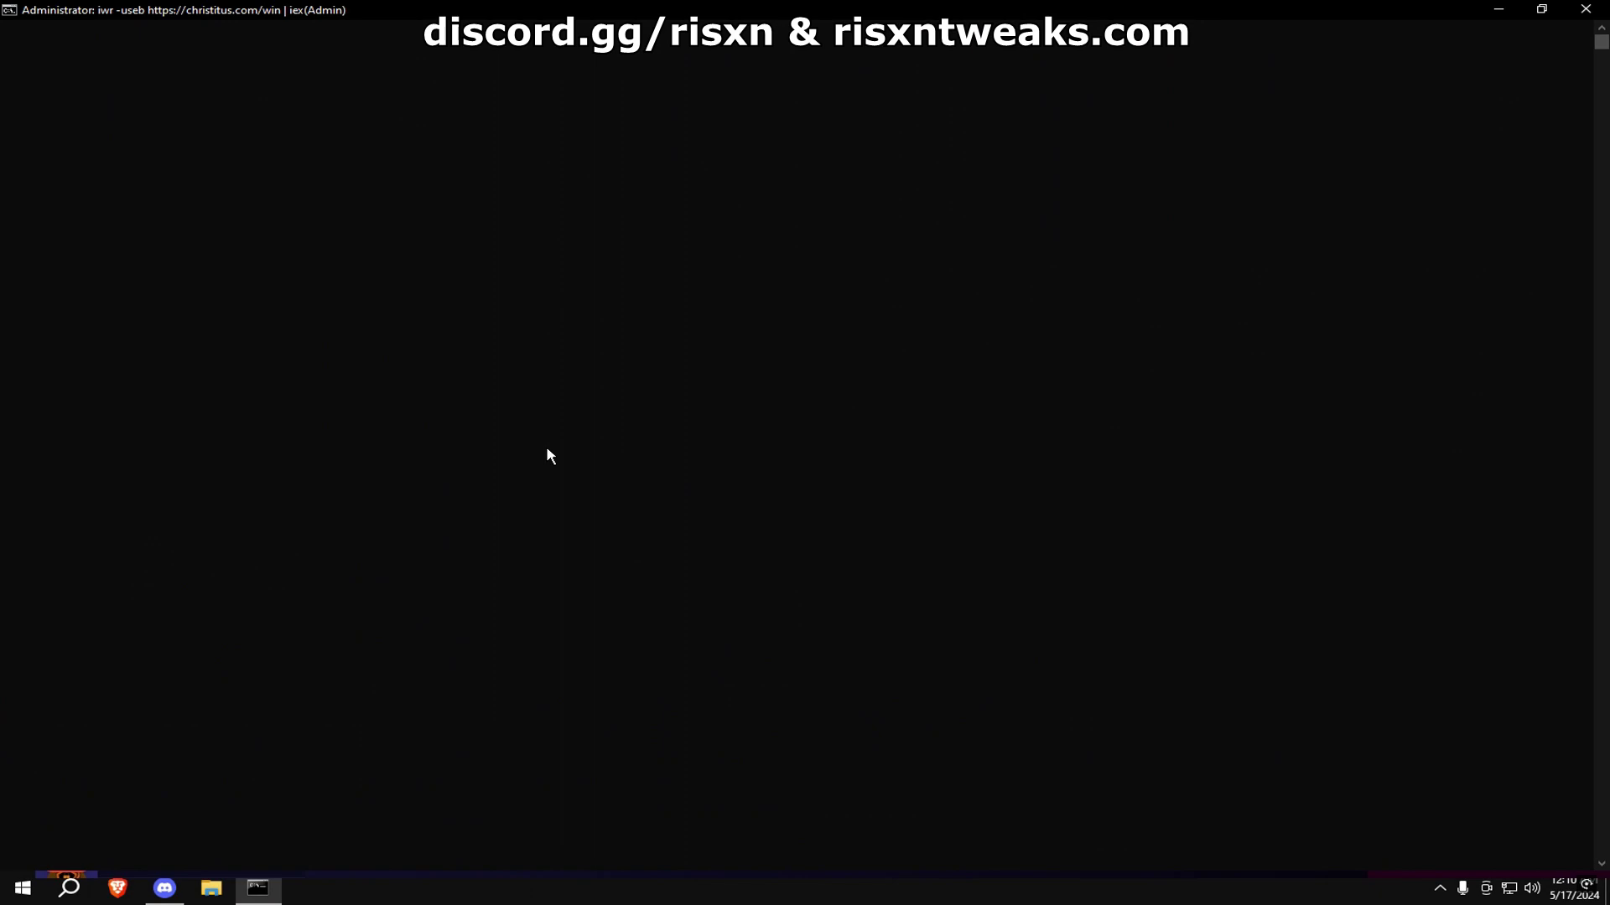
{"action": "key", "text": "Return"}
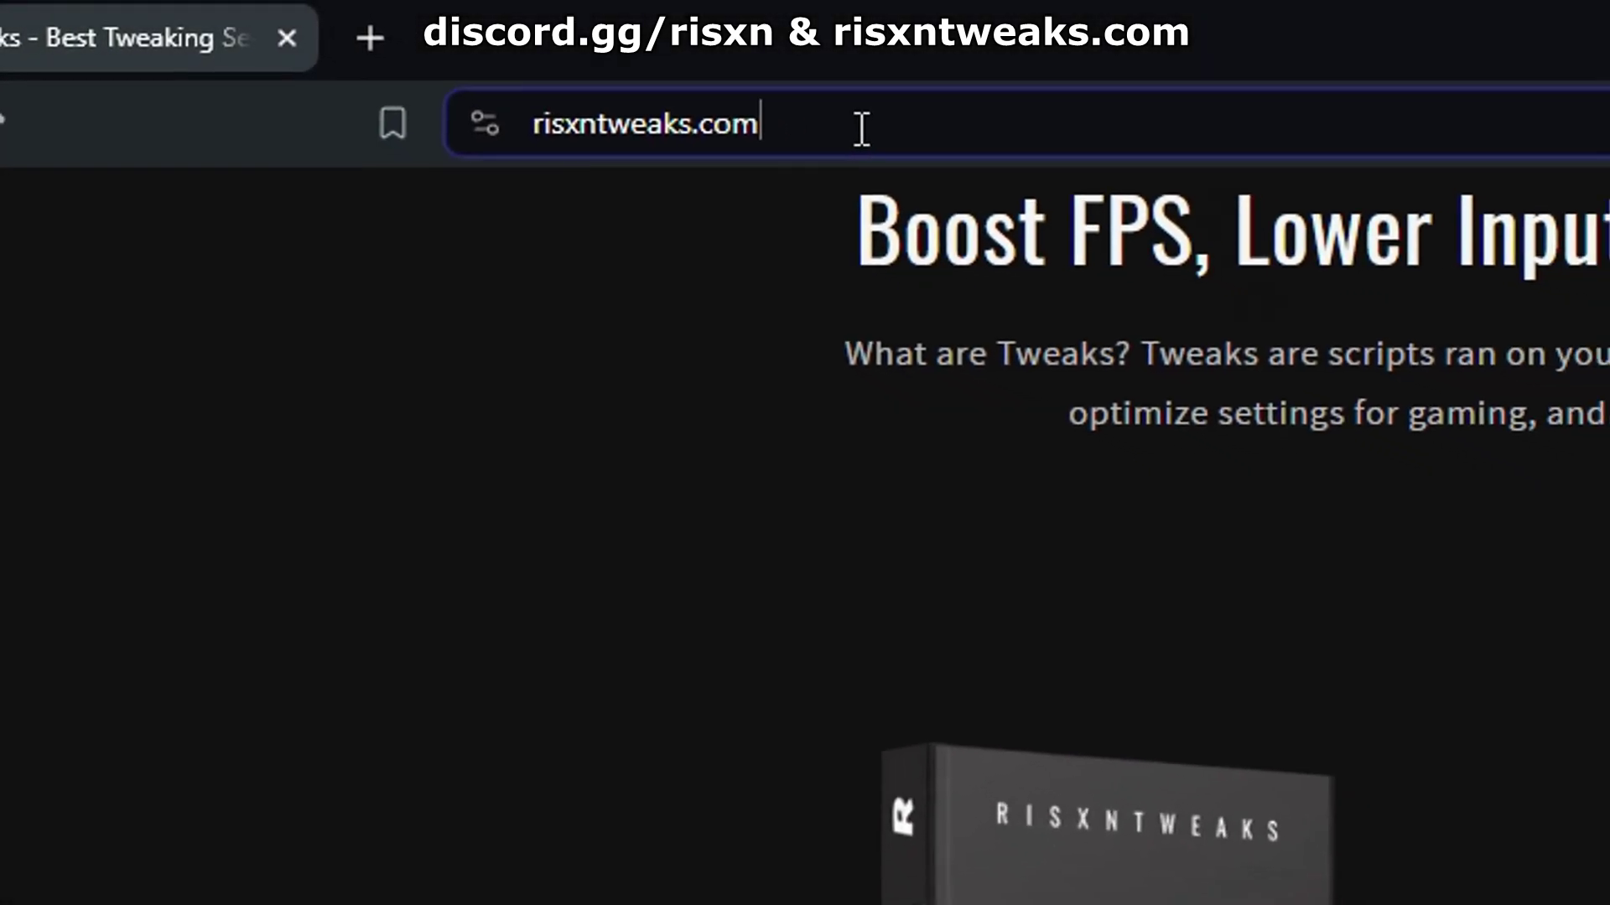
Step: Scroll the risxntweaks.com page in Brave down to the Basic, Pro, Extreme and Aim Tweaks products and reviews
{"action": "left_click", "coordinate": [859, 129]}
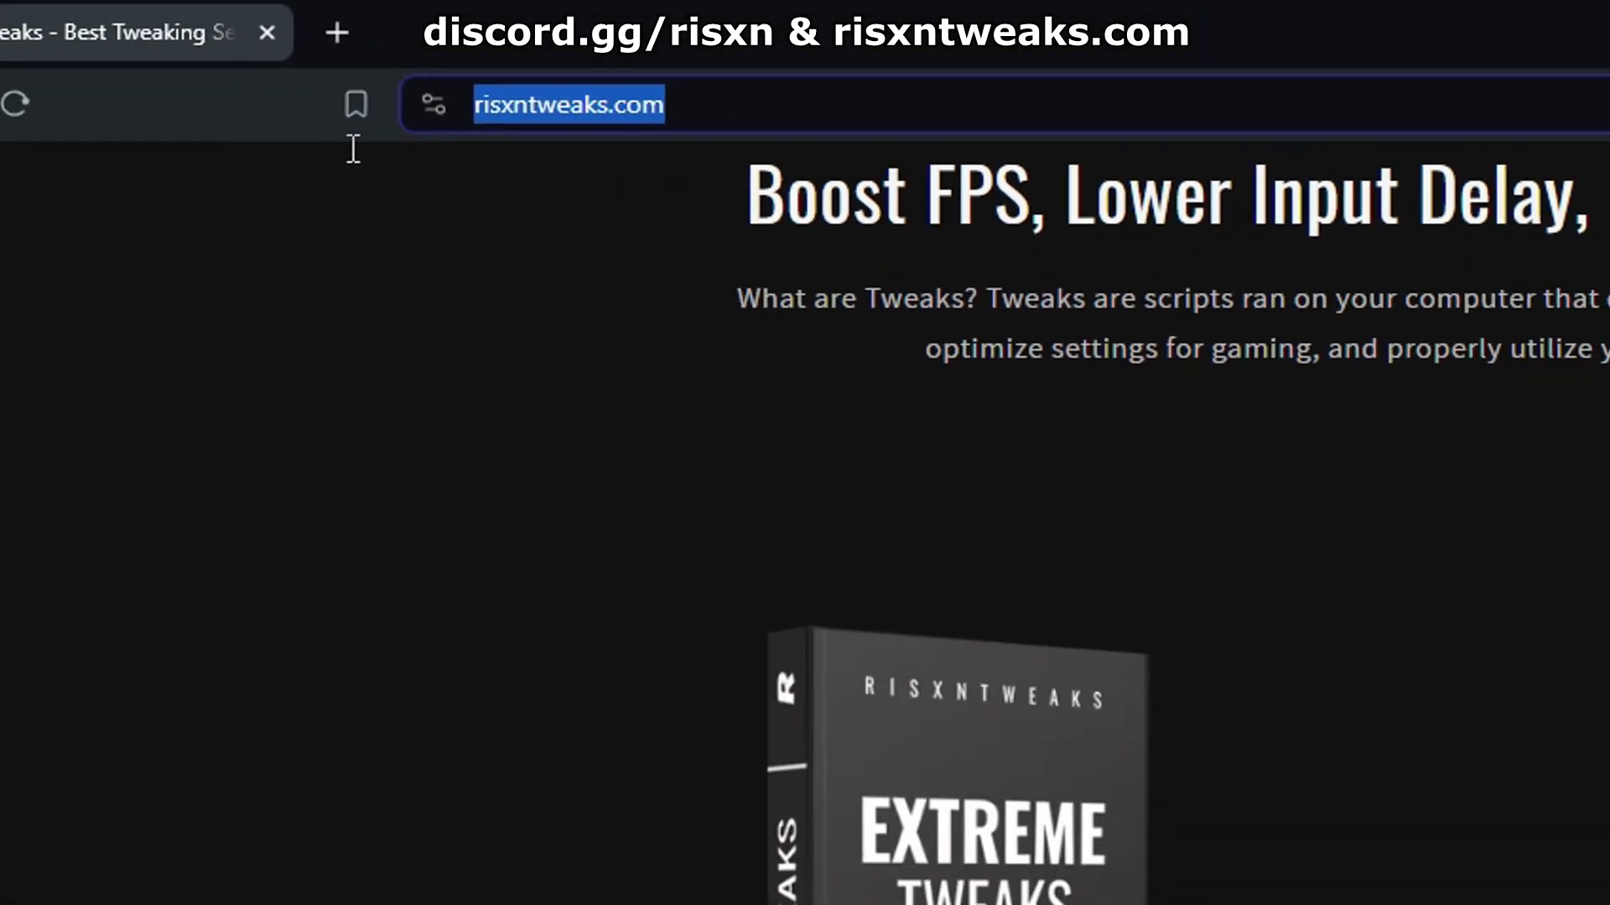
{"action": "scroll", "coordinate": [1114, 700], "scroll_direction": "down", "scroll_amount": 2}
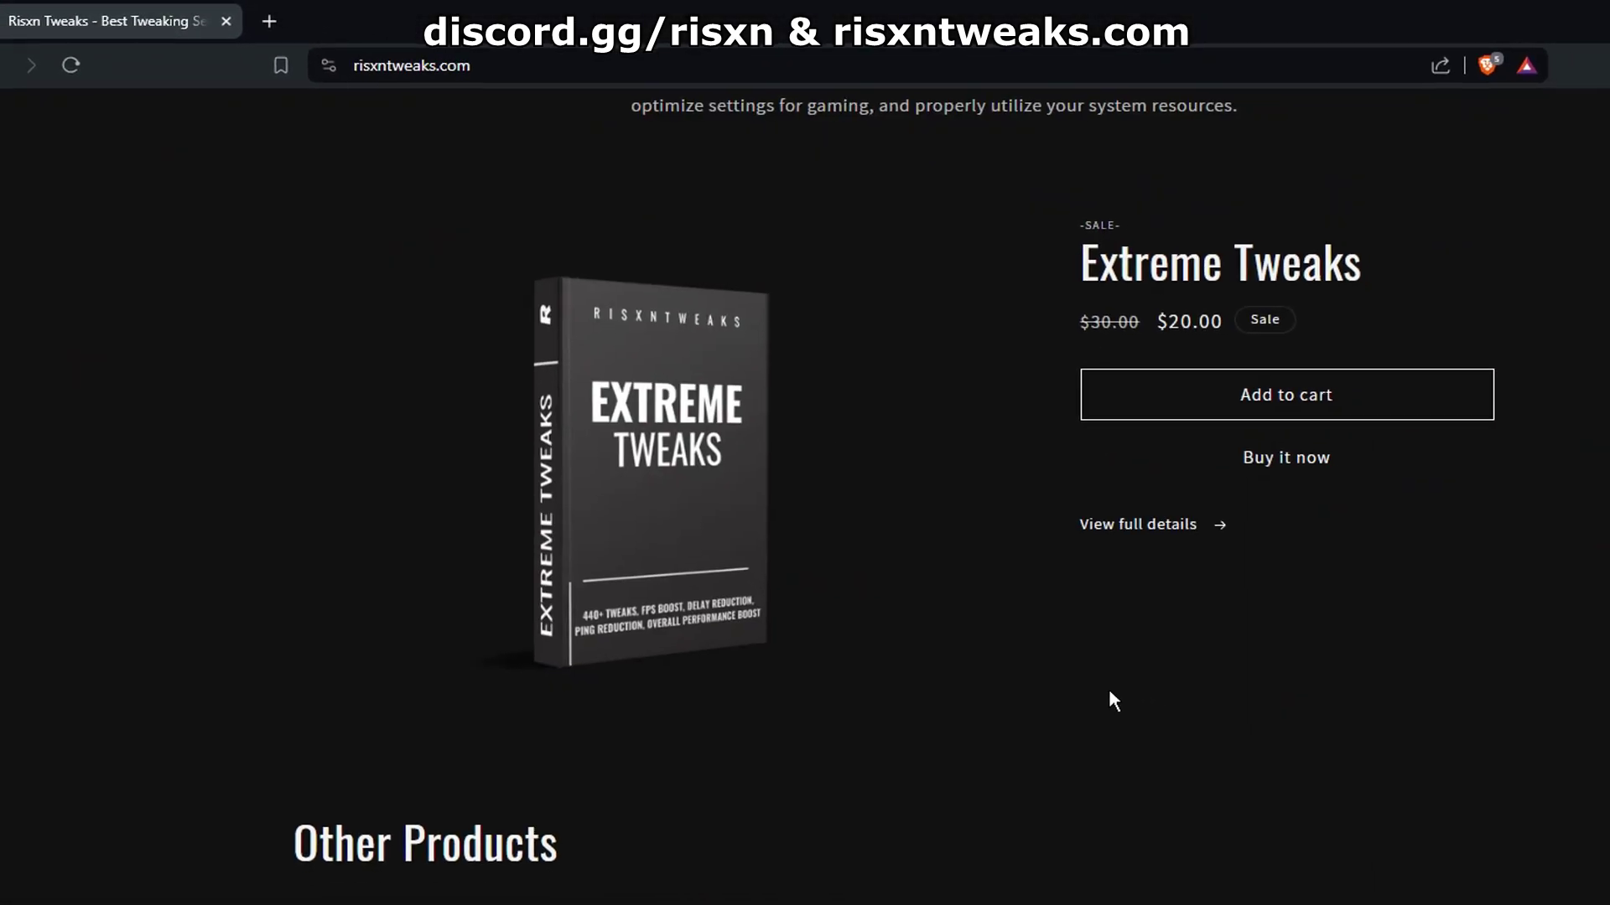
{"action": "scroll", "coordinate": [1113, 700], "scroll_direction": "down", "scroll_amount": 5}
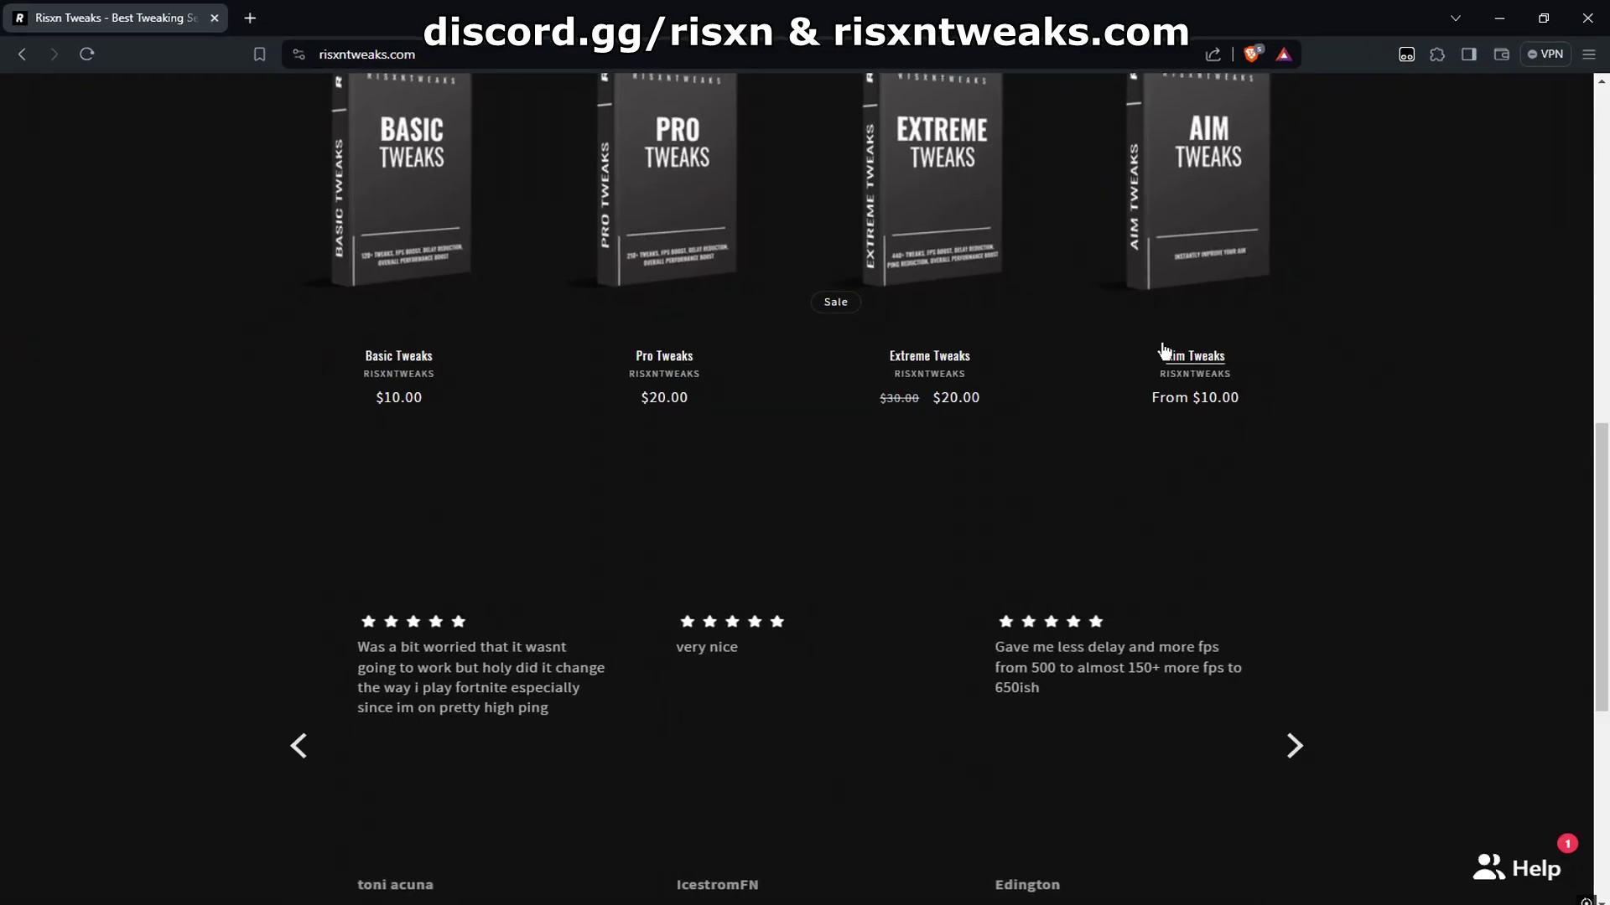